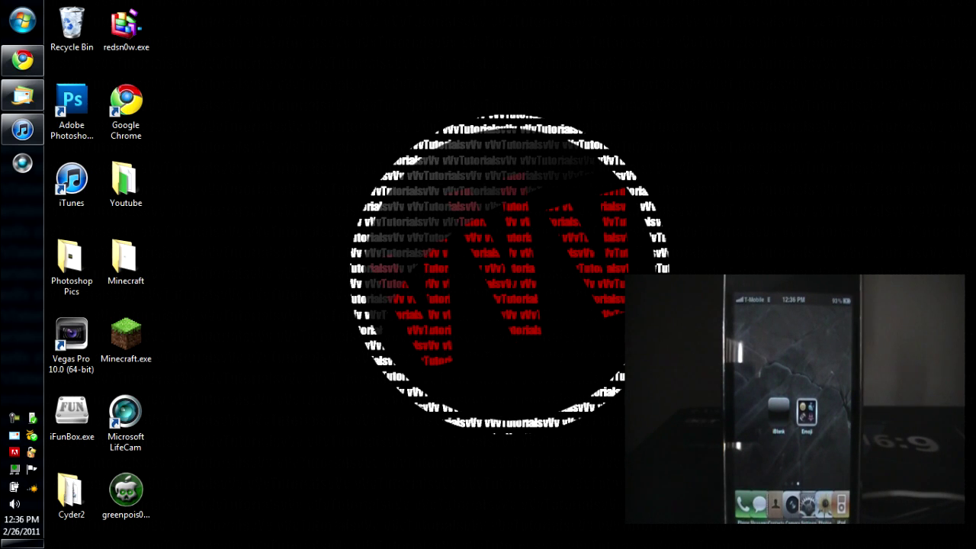
Open iFunBox and go to the System Applications of the connected iPhone.
left_click(72, 417)
left_click(72, 417)
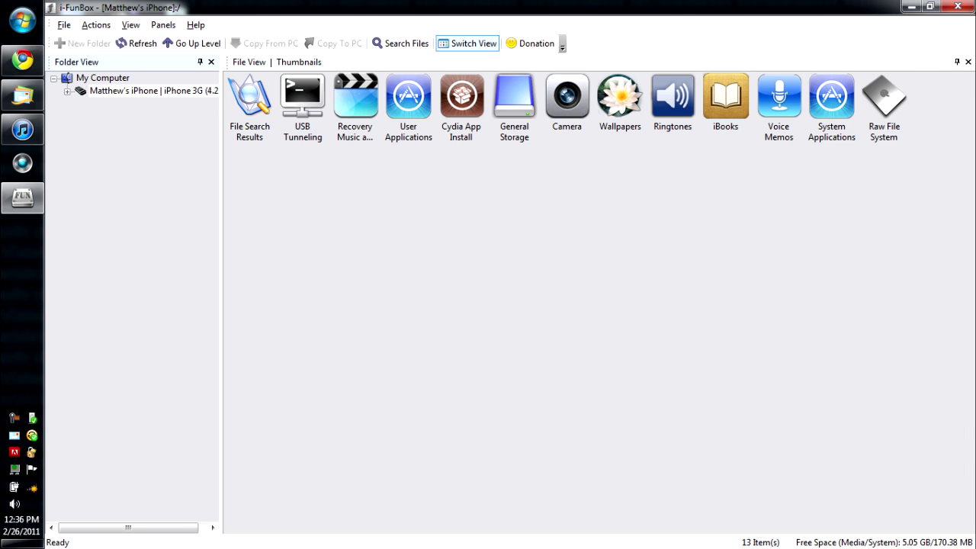
left_click(831, 106)
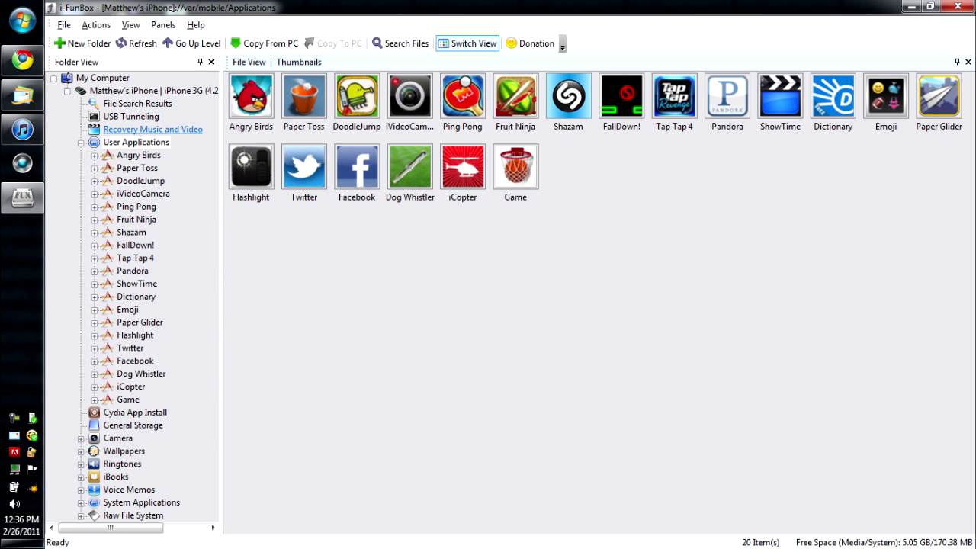
left_click(145, 91)
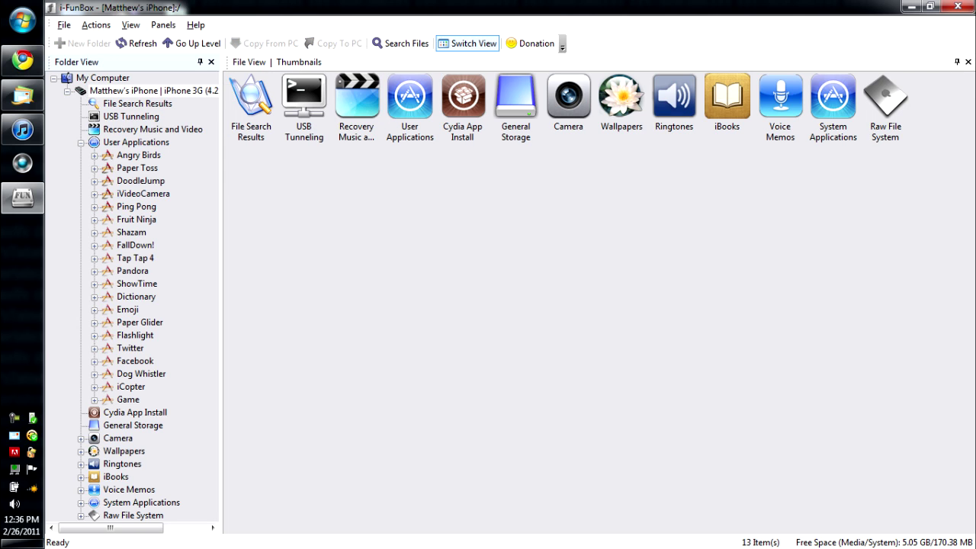
double_click(832, 99)
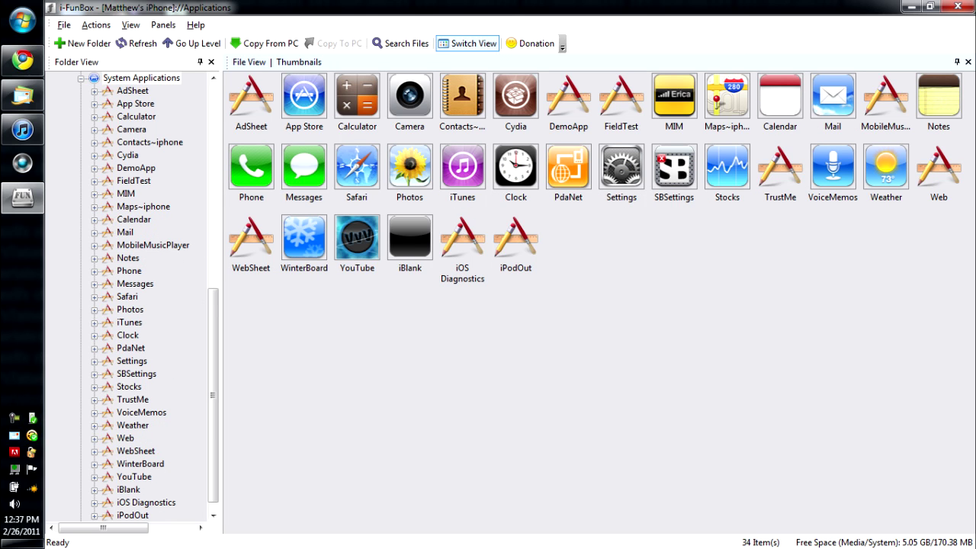
left_click(357, 241)
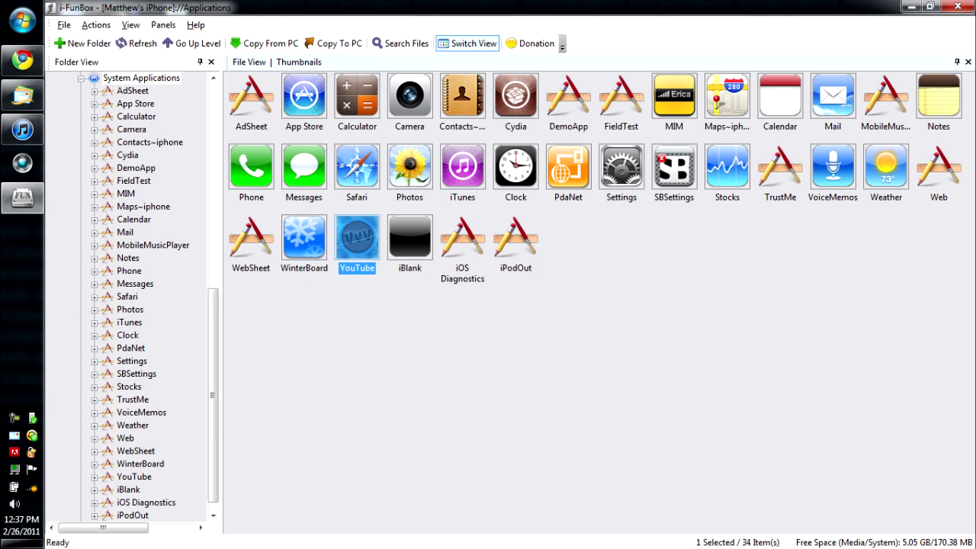
key("Escape")
left_click(409, 241)
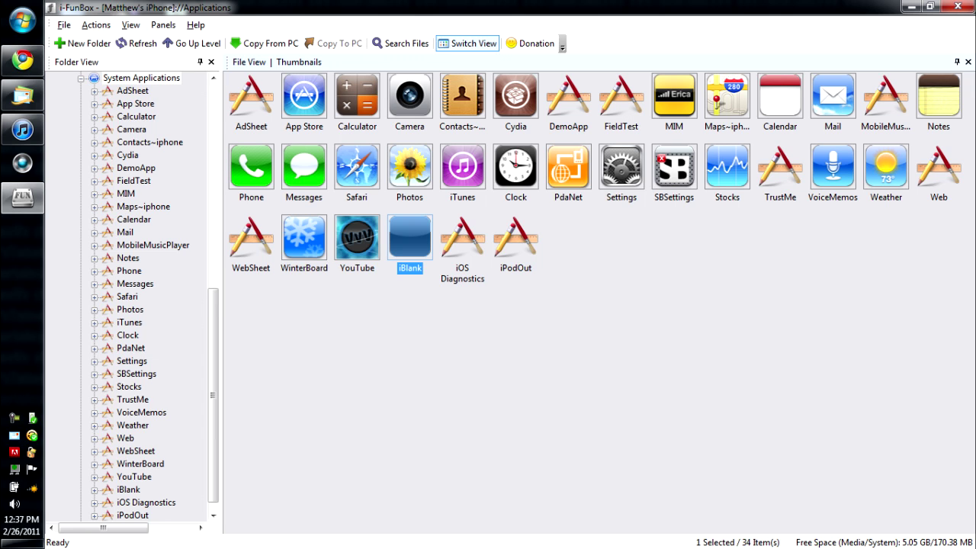
double_click(409, 242)
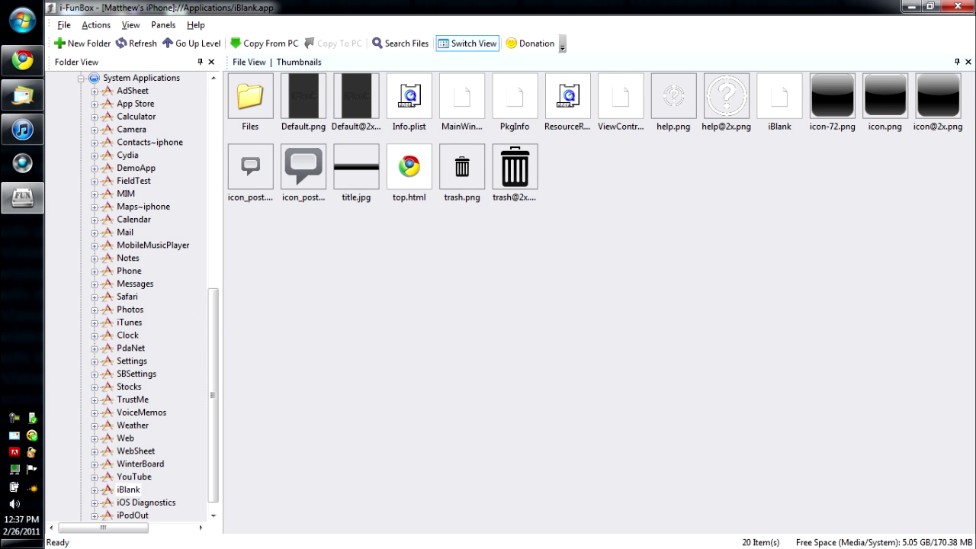
left_click_drag(811, 141, 951, 78)
Create a folder named iBlank Icons on the desktop and open it.
left_click(929, 6)
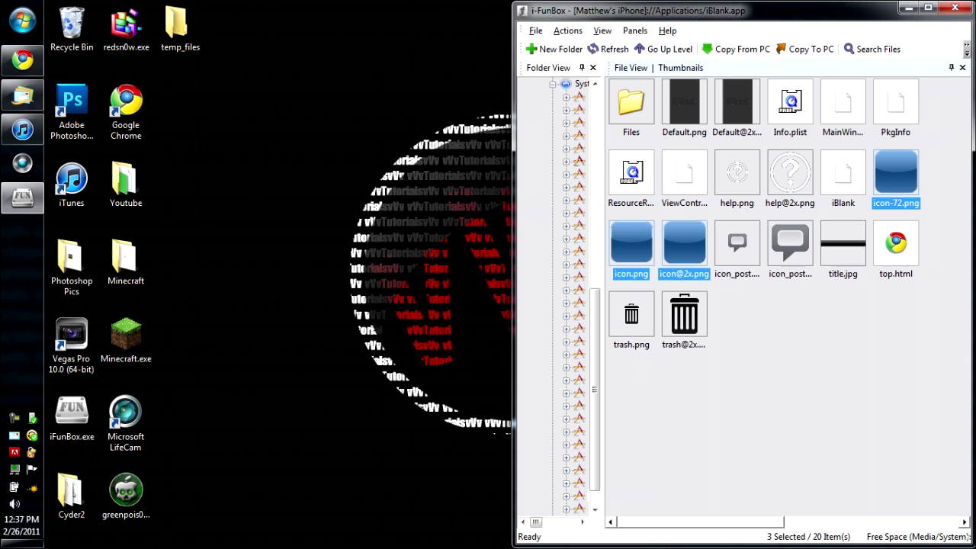
right_click(226, 212)
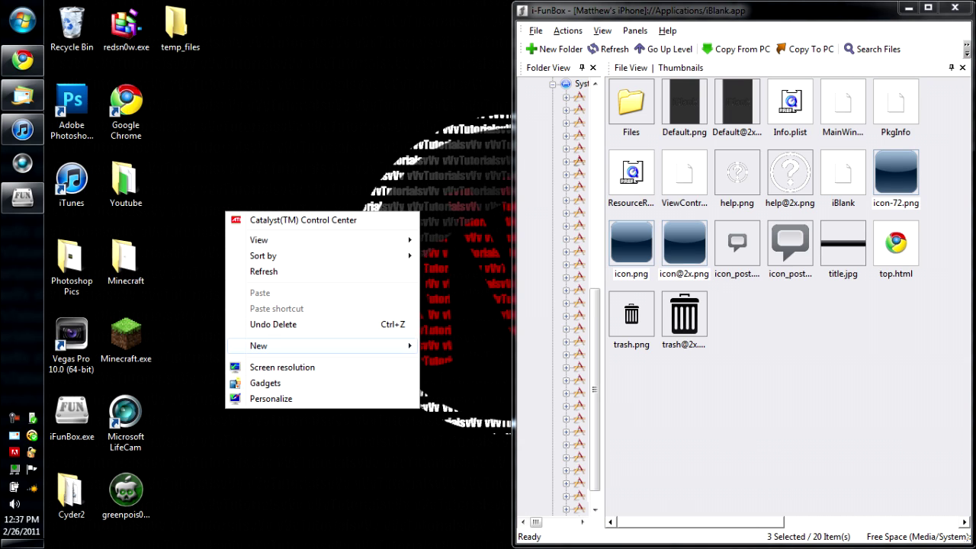
mouse_move(381, 346)
left_click(450, 345)
type("iB")
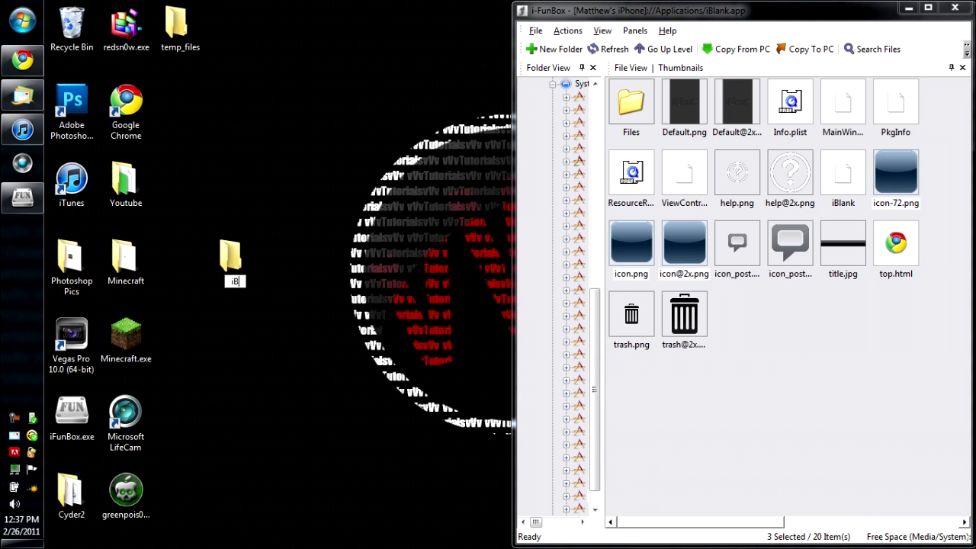
type("lank Icons")
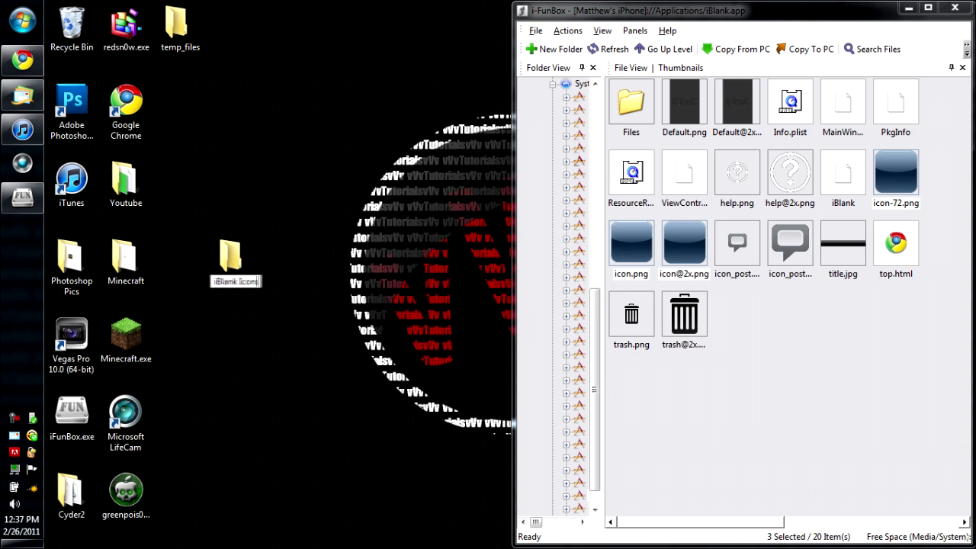
key("Return")
key("Return")
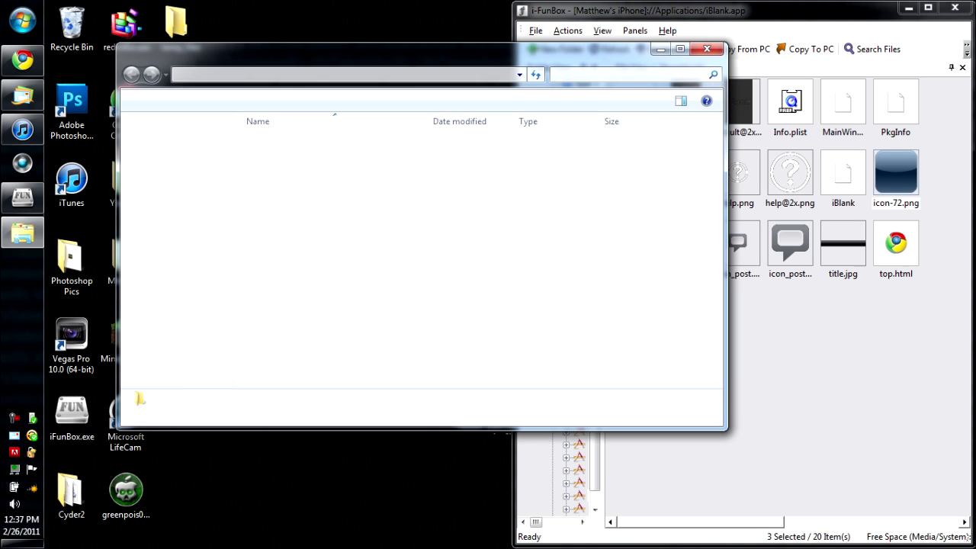
Copy the three selected iBlank icon files from the iPhone into the iBlank Icons folder.
left_click_drag(895, 173, 359, 208)
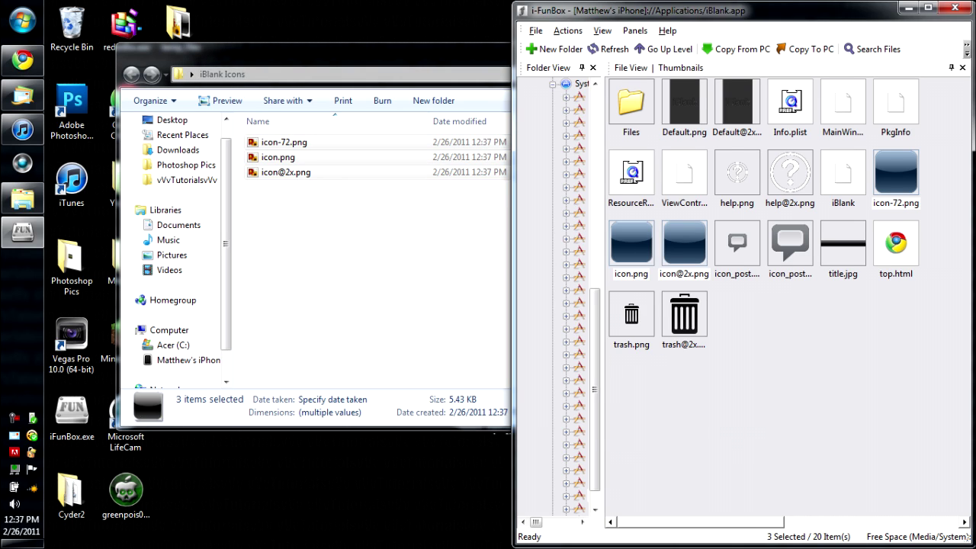
left_click(358, 229)
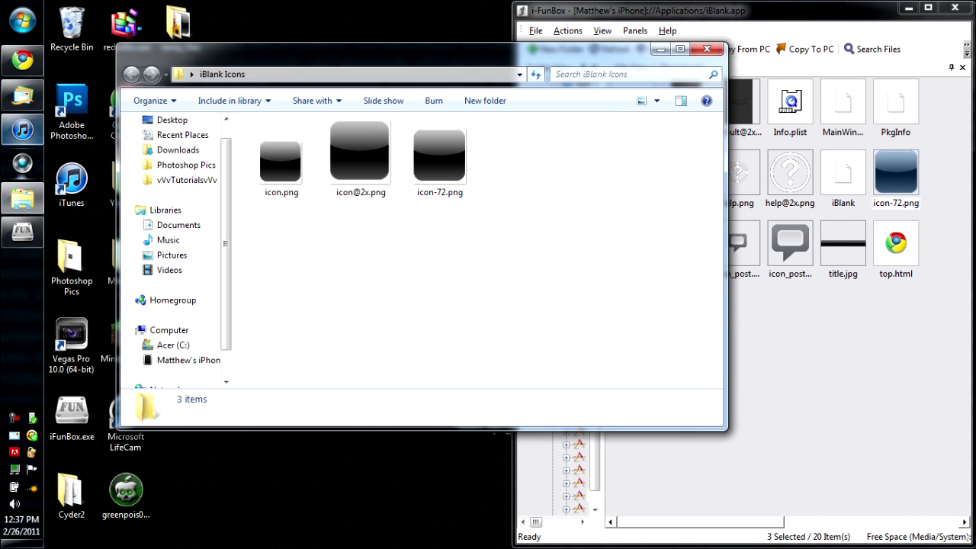
Check the contents of the temp_files folder on the desktop and close it.
left_click_drag(389, 54, 563, 109)
double_click(177, 27)
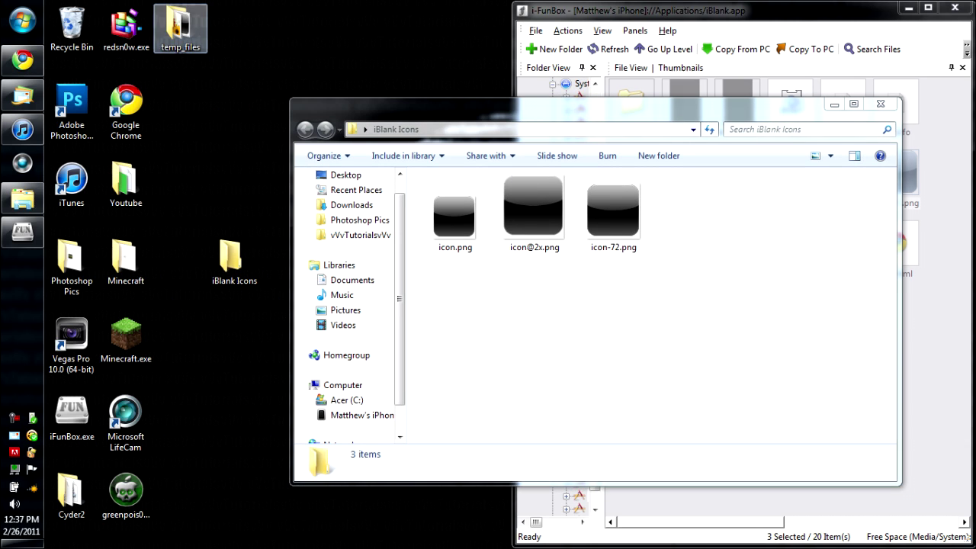
left_click(898, 122)
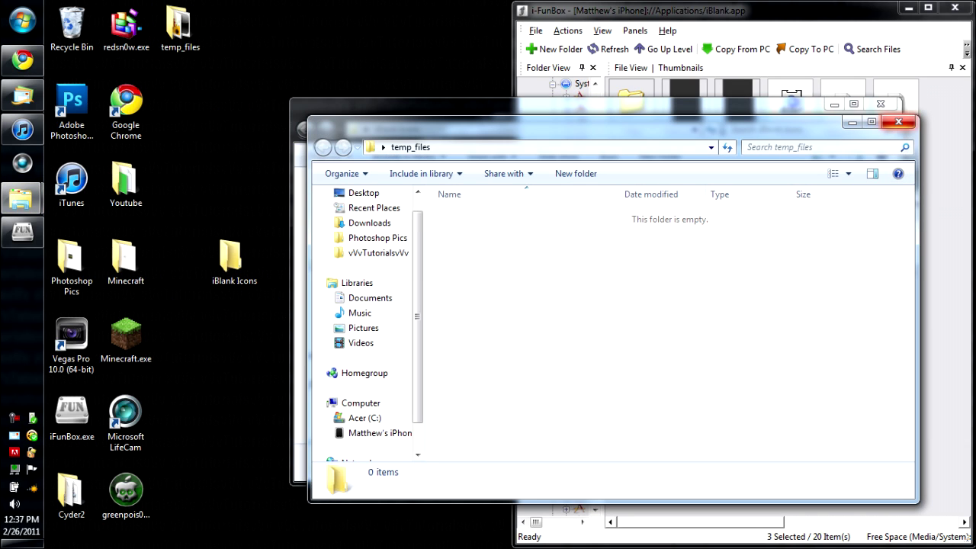
left_click(72, 114)
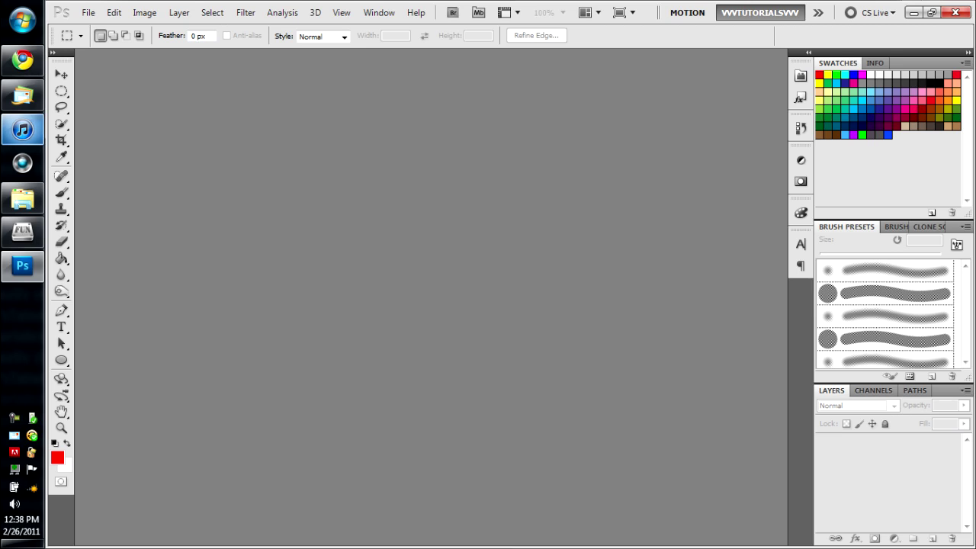
mouse_move(22, 130)
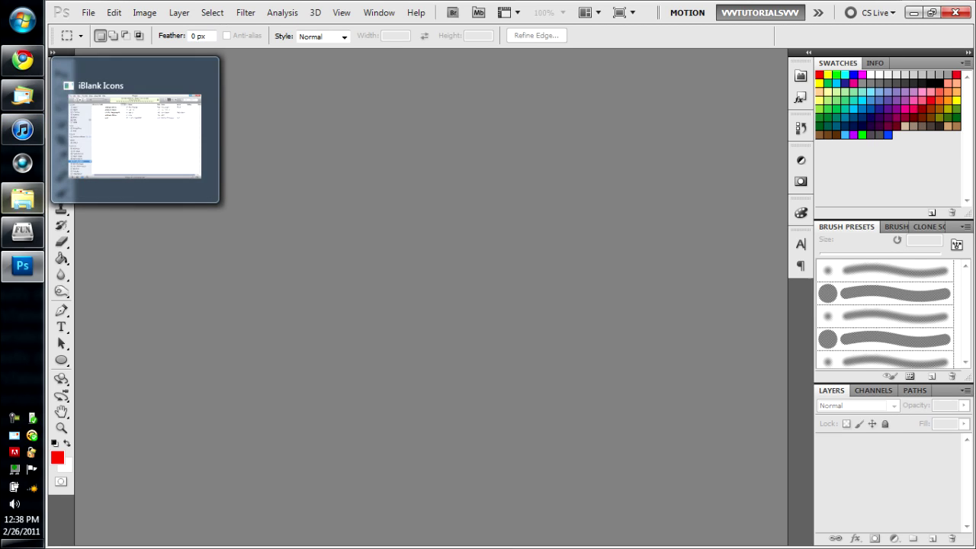
left_click(22, 199)
left_click_drag(775, 330, 409, 168)
left_click_drag(534, 245, 185, 169)
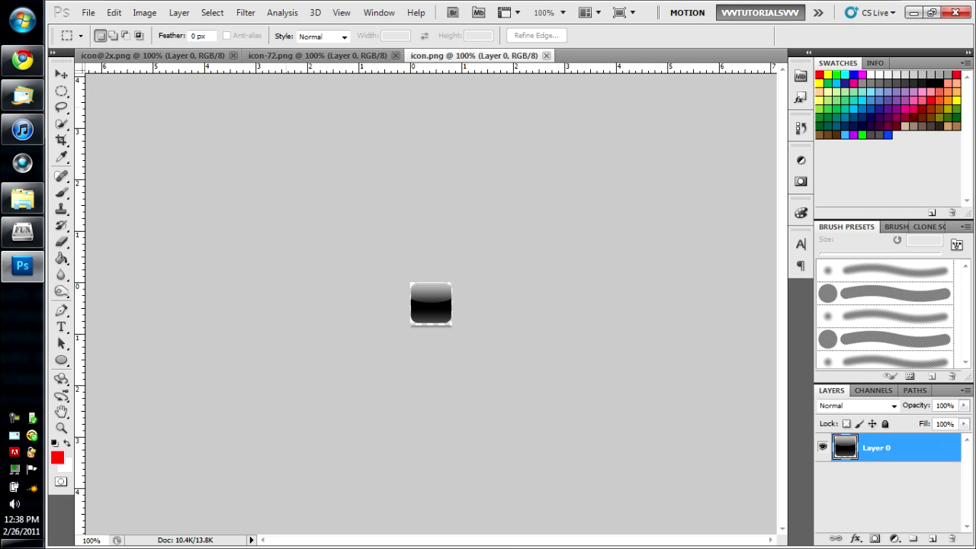
key("ctrl+Tab")
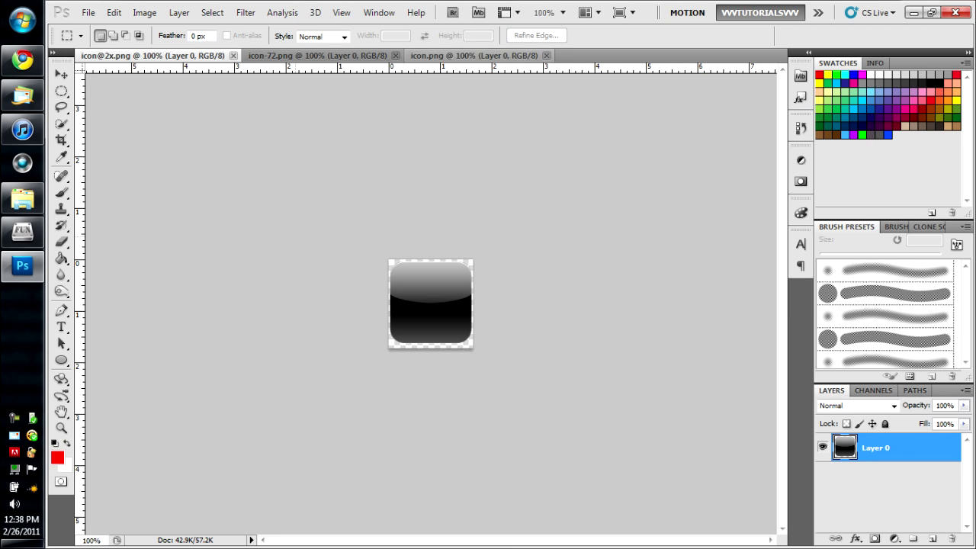
key("t")
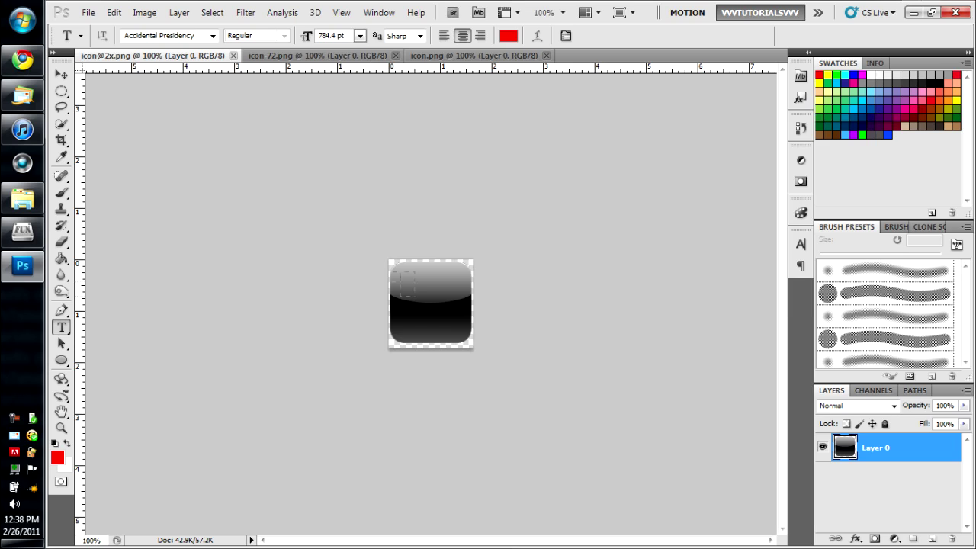
key("ctrl+d")
left_click(431, 332)
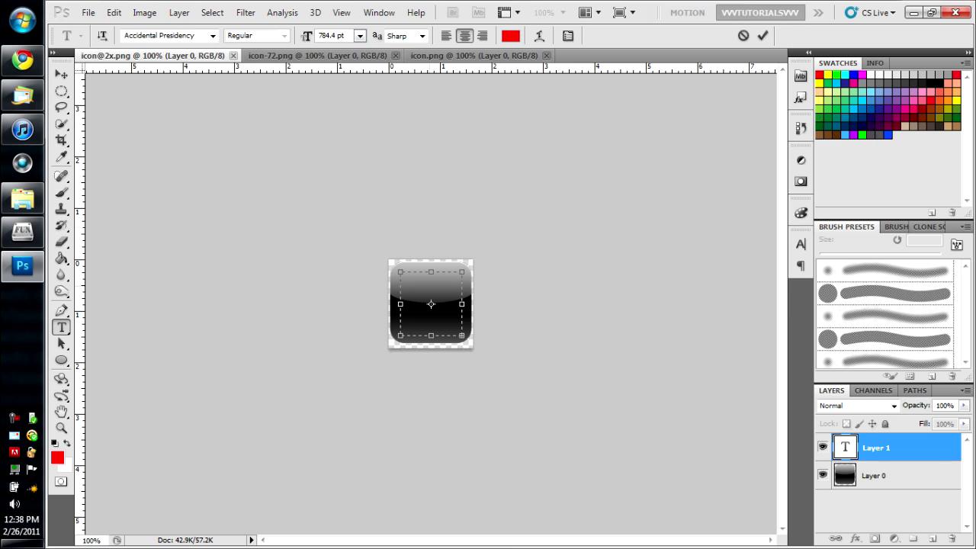
mouse_move(400, 271)
left_mouse_down()
mouse_move(309, 180)
mouse_move(276, 168)
mouse_move(399, 267)
left_mouse_up()
Enter a 72 pt question mark in the text box and colour it white.
left_click(359, 36)
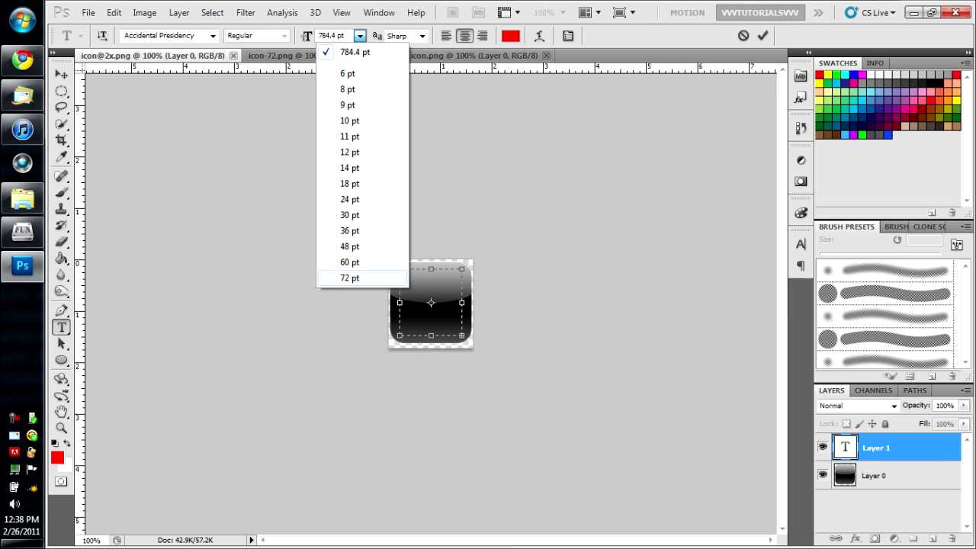
left_click(349, 279)
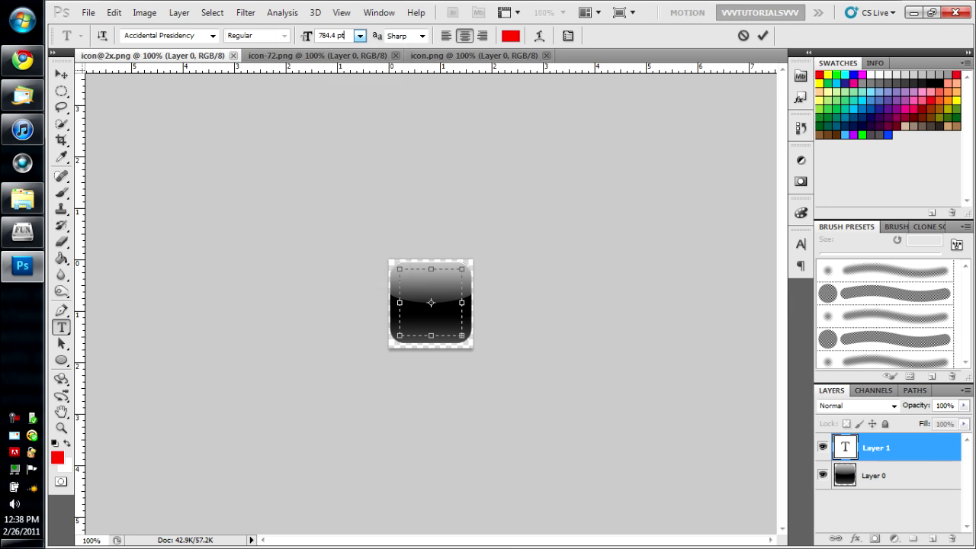
left_click(359, 36)
key("Return")
type("?")
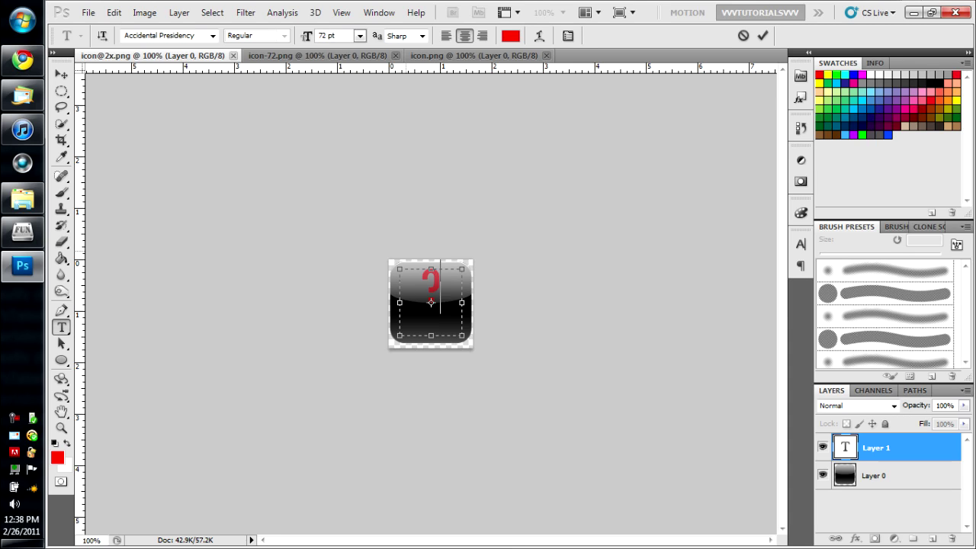
key("ctrl+a")
key("ctrl+BackSpace")
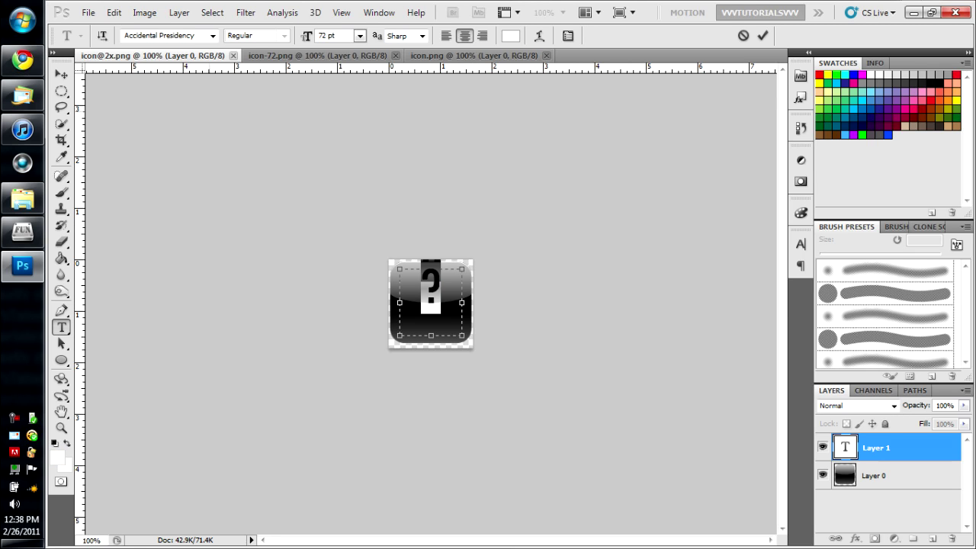
left_click(212, 35)
left_click_drag(312, 102, 313, 99)
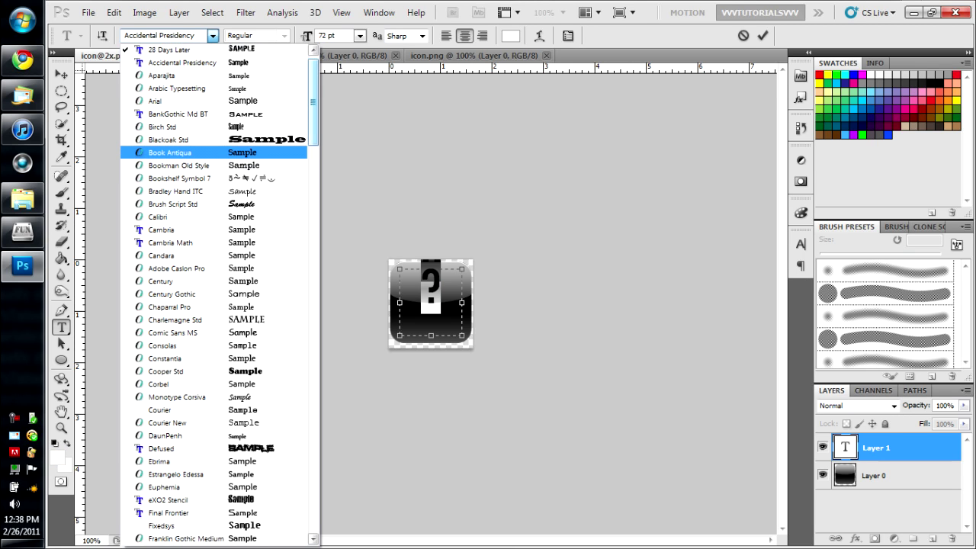
left_click(182, 63)
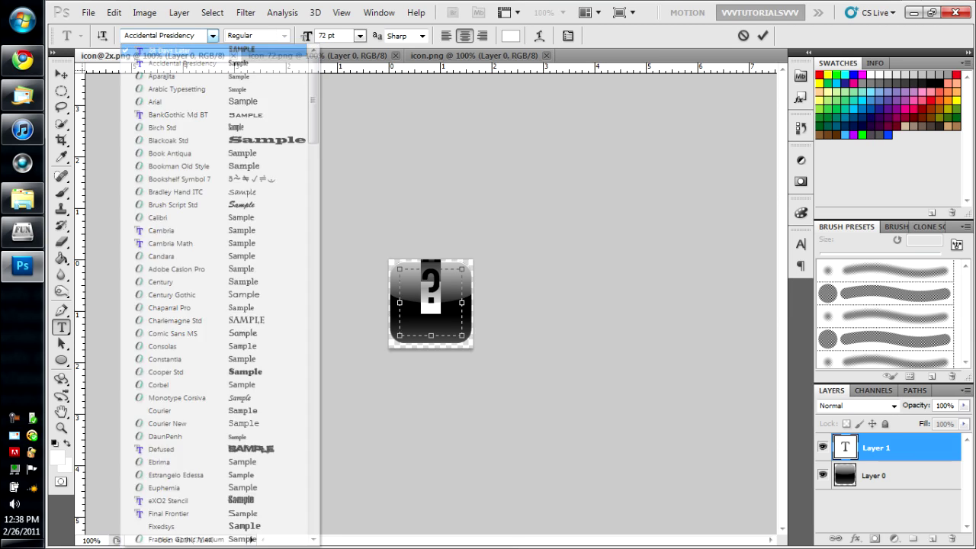
left_click(430, 302)
double_click(430, 302)
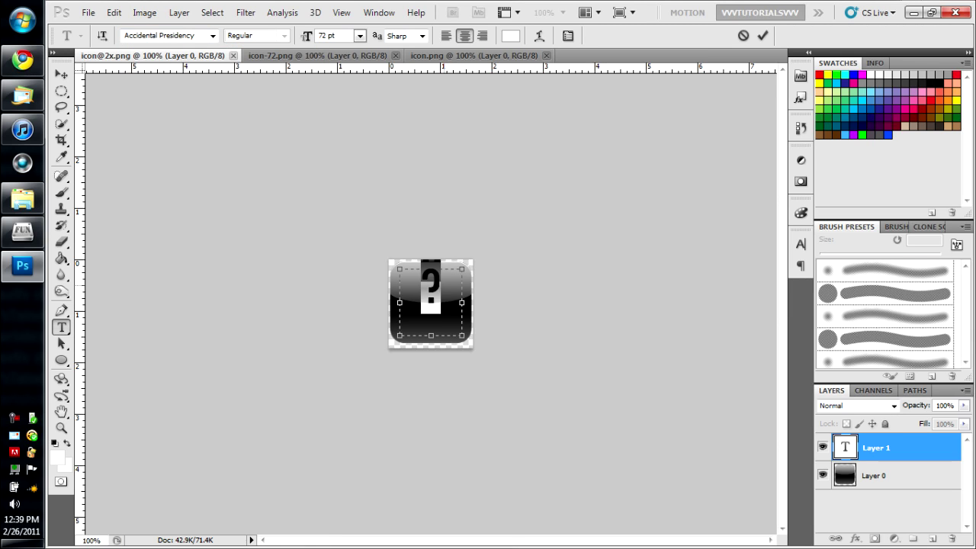
left_click(213, 36)
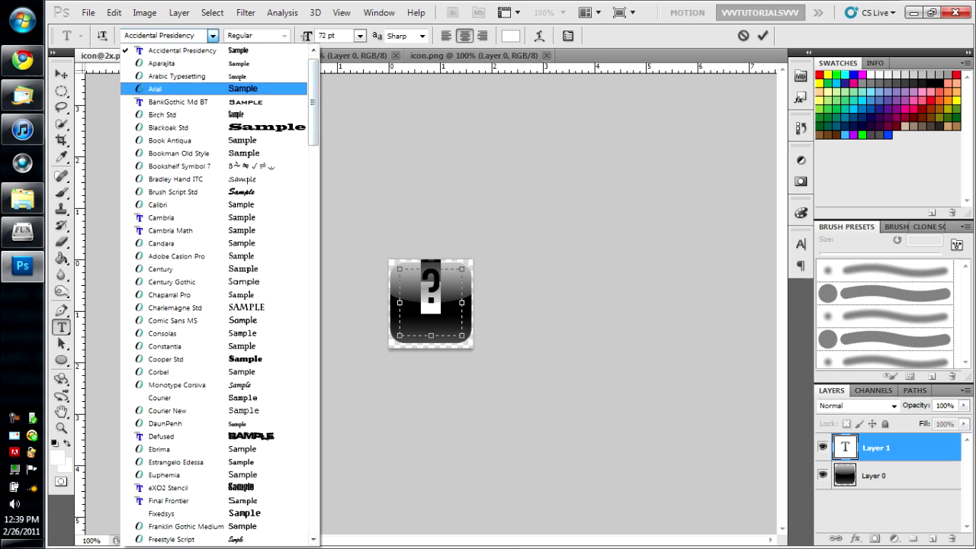
scroll(228, 76, "up", 1)
left_click(213, 36)
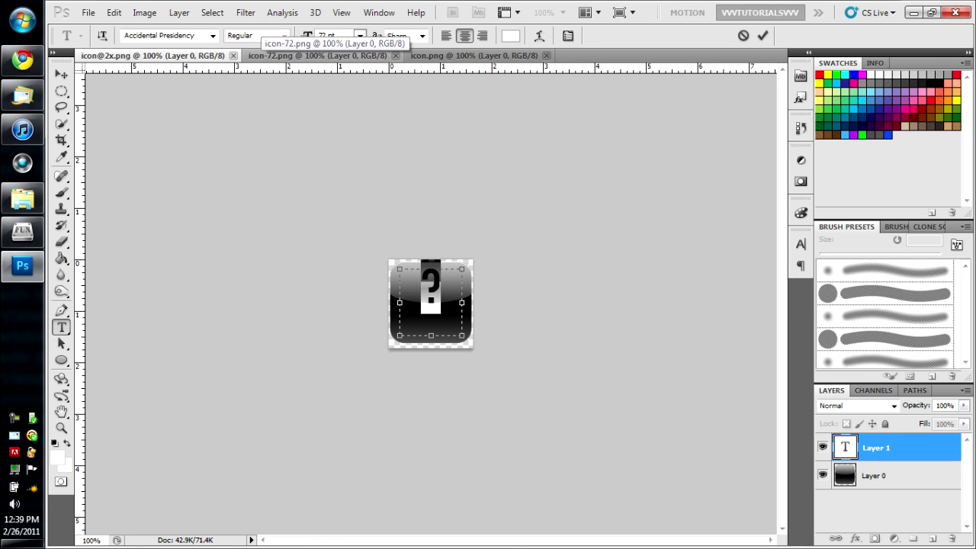
Change the question mark's font to Defused and shrink its text box towards the icon's upper left.
left_click(213, 36)
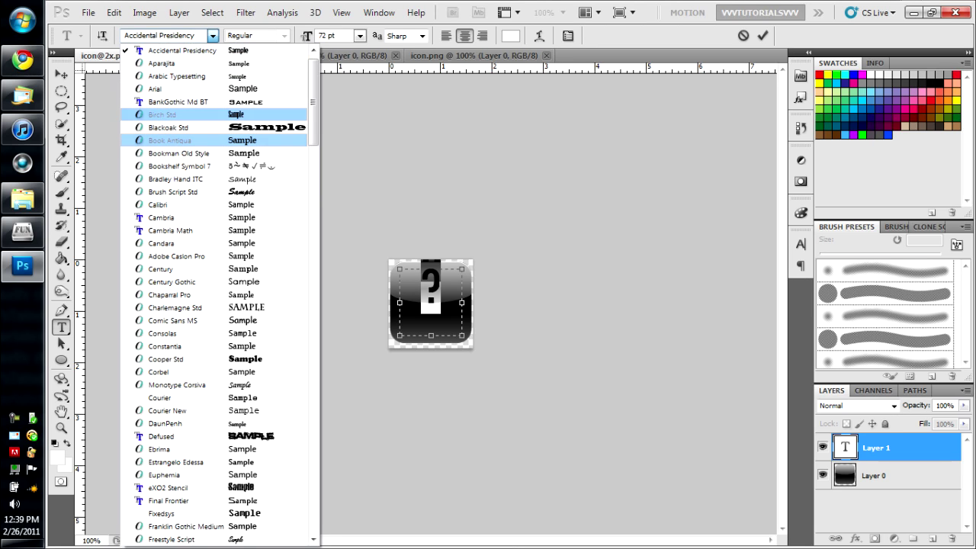
scroll(175, 385, "down", 2)
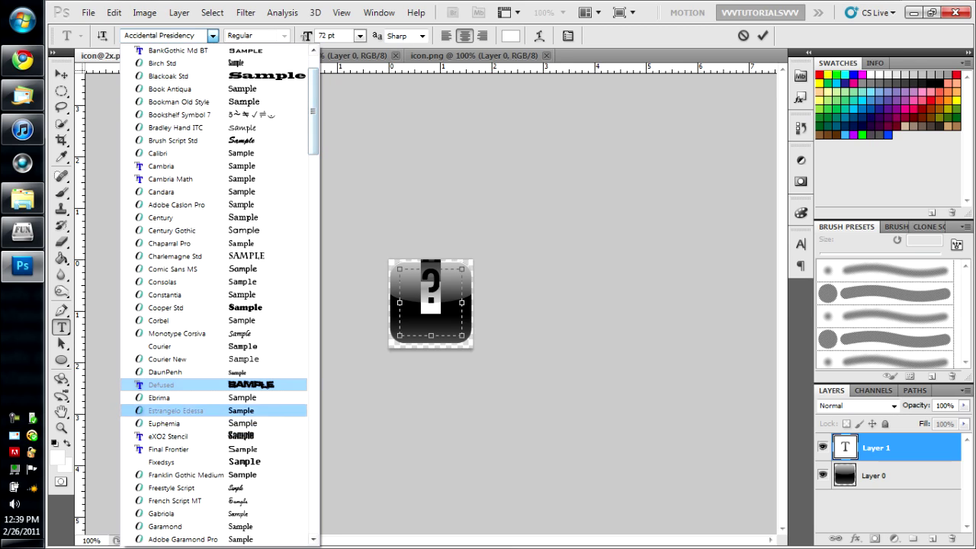
left_click(175, 385)
left_click(428, 302)
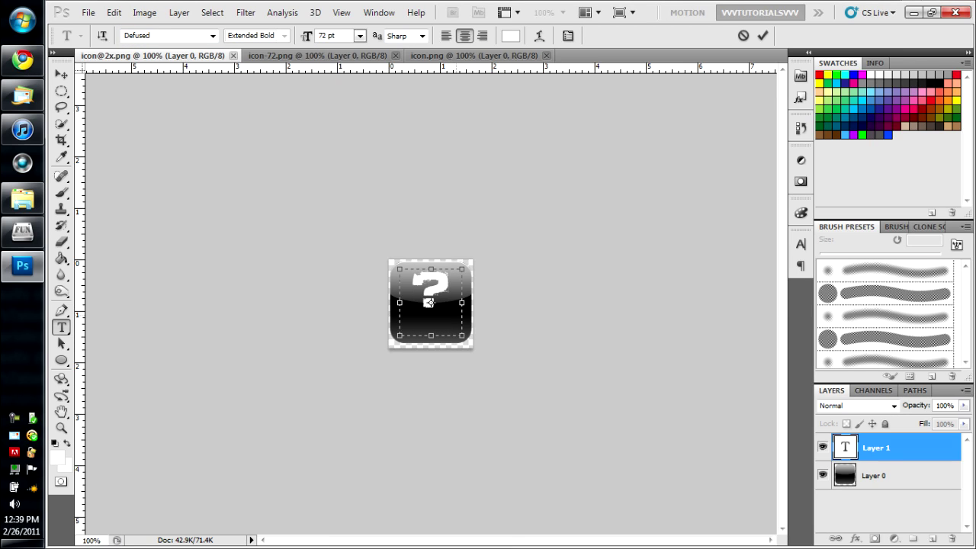
left_click_drag(462, 335, 454, 315)
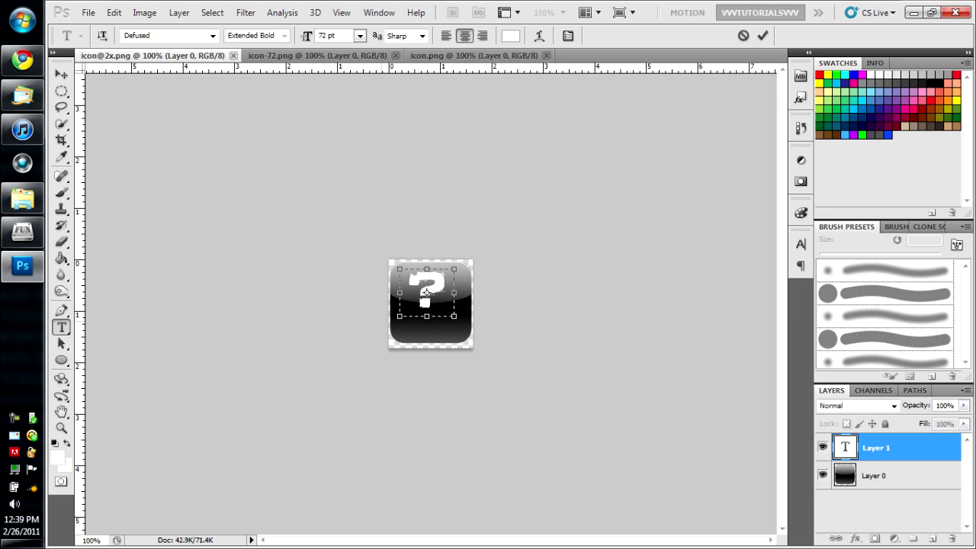
left_click(61, 74)
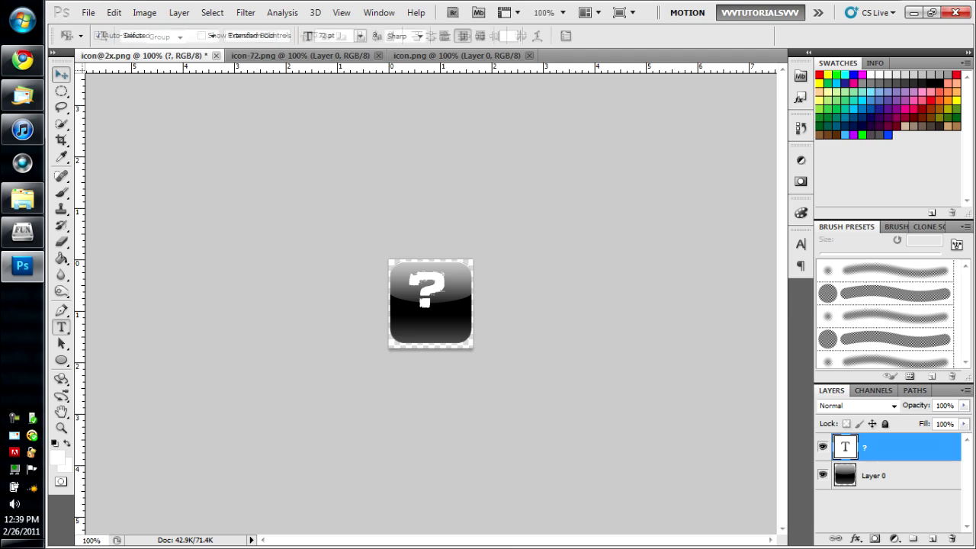
left_click_drag(425, 295, 438, 310)
left_click(342, 12)
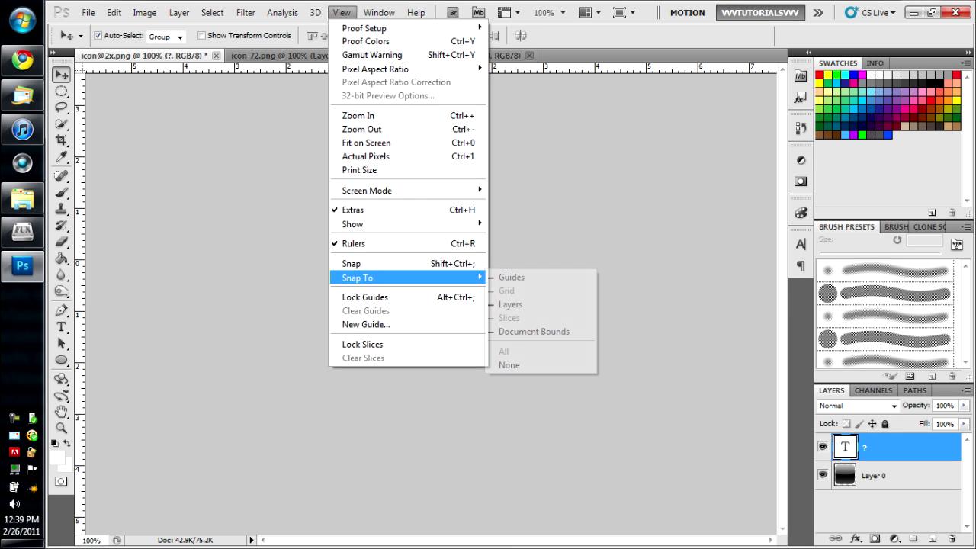
left_click(350, 261)
left_click_drag(435, 302, 431, 298)
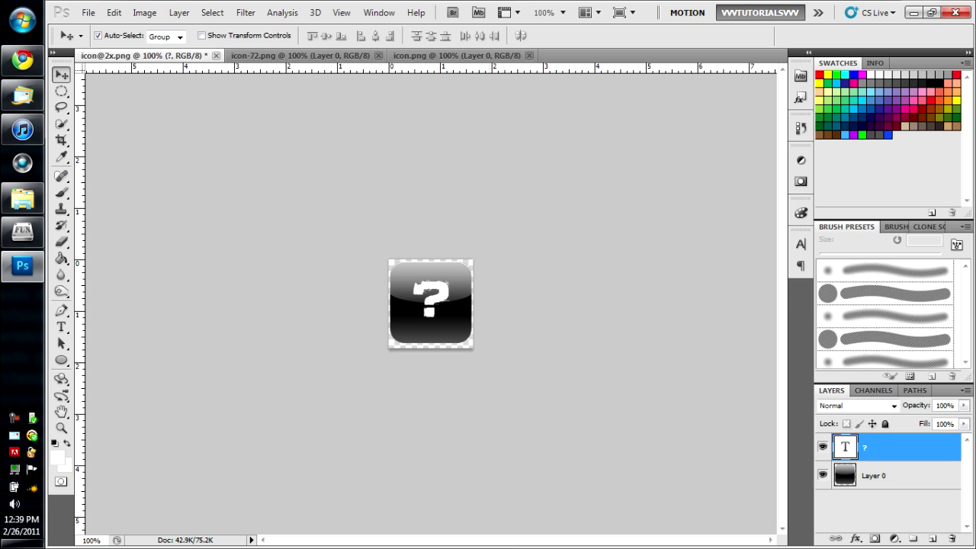
left_click(533, 214)
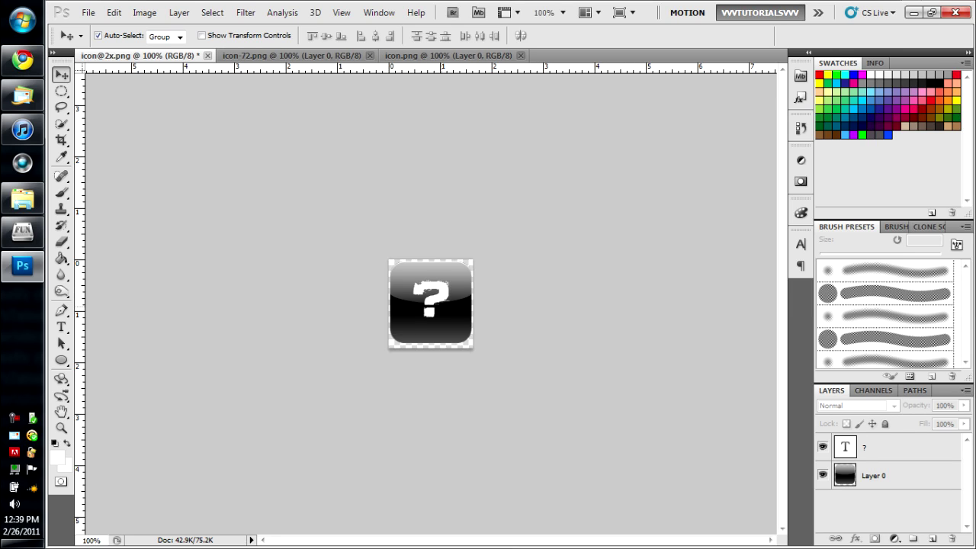
left_click(431, 298)
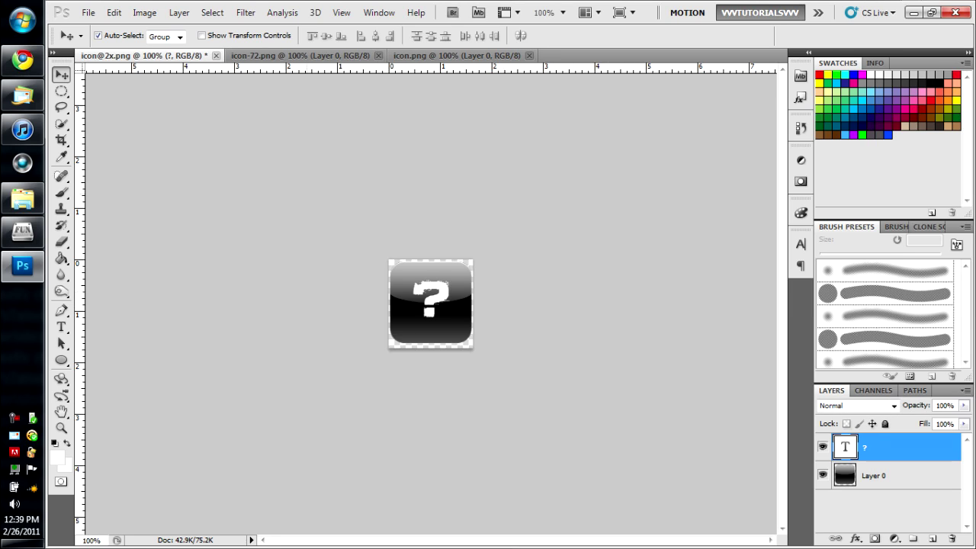
key("ctrl+t")
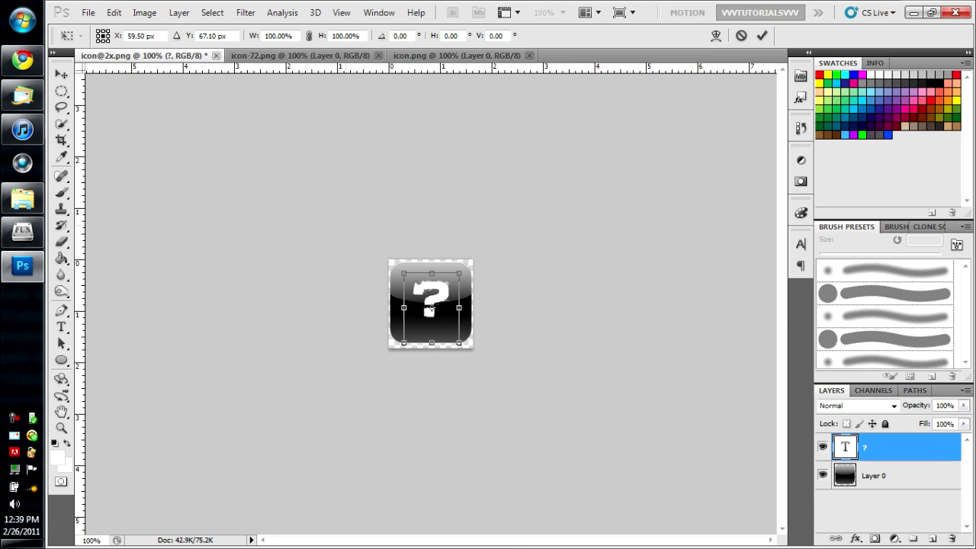
Add a new layer to icon-72.png and enter a white 72 pt question mark near the icon's upper left.
left_click(300, 56)
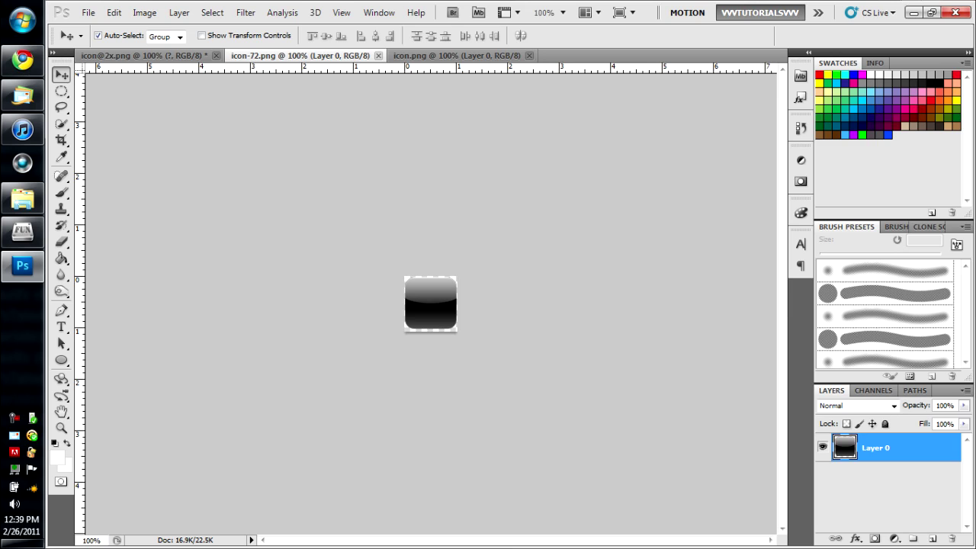
left_click(931, 538)
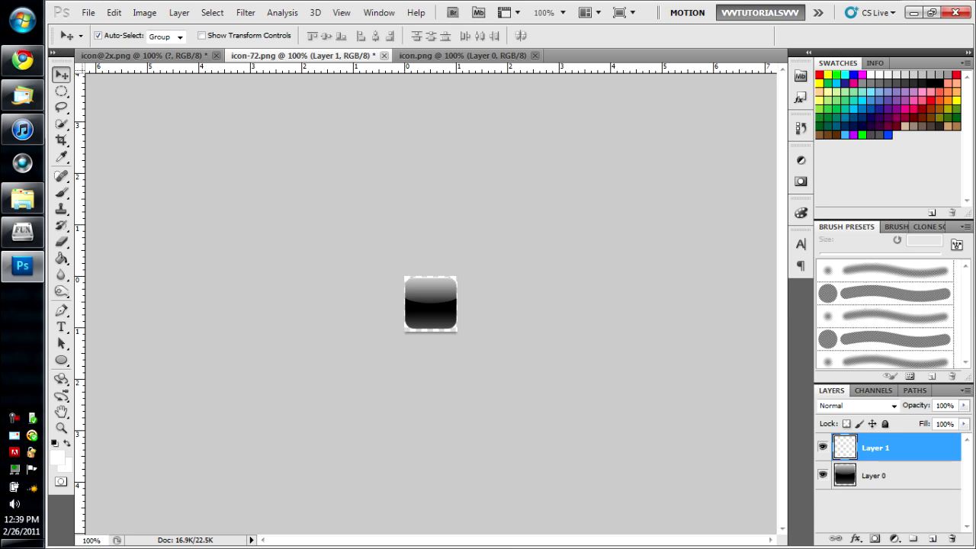
left_click(61, 326)
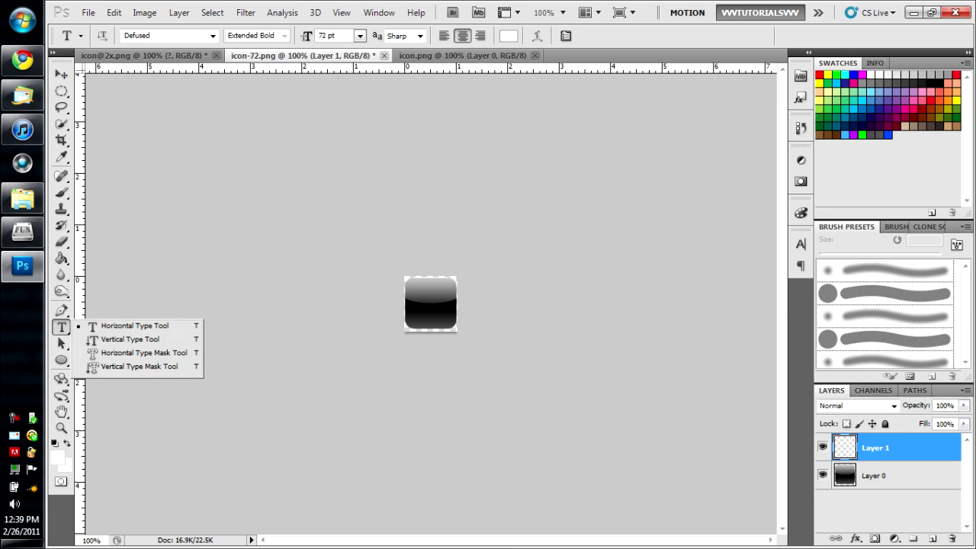
left_click(416, 285)
key("ctrl+v")
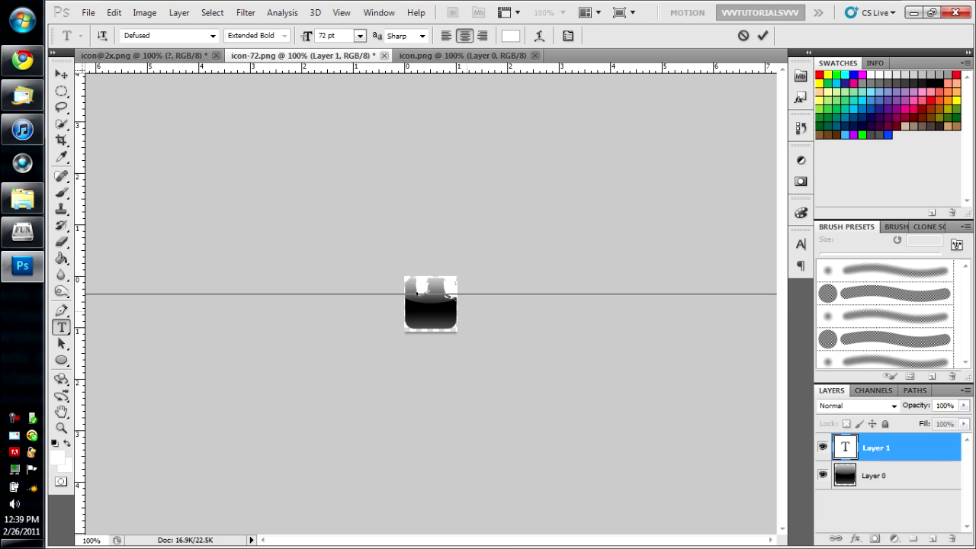
key("ctrl+z")
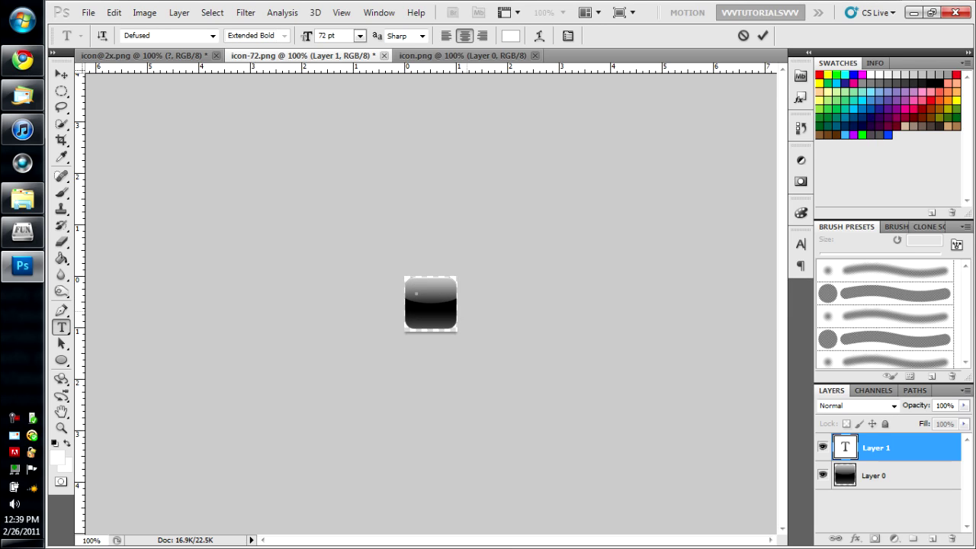
type("?")
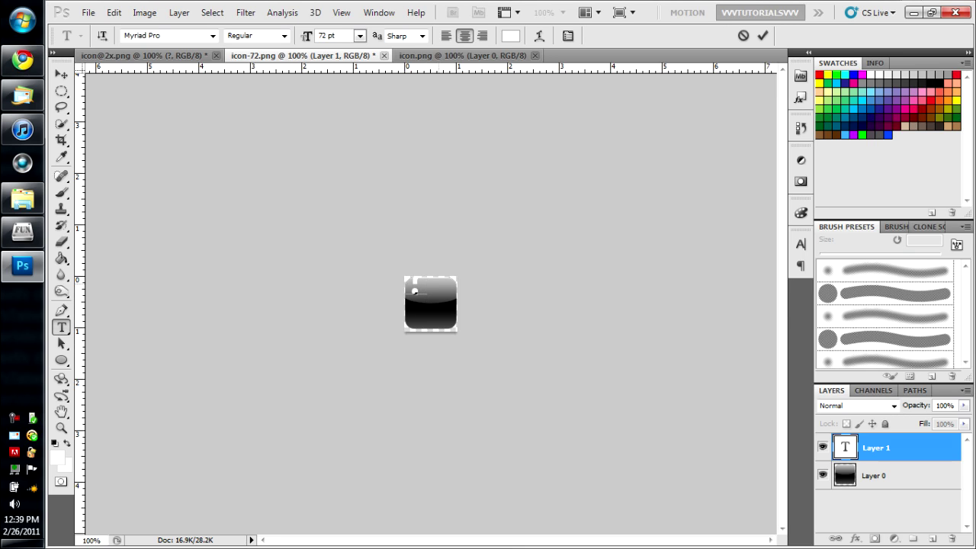
Change the font of the question mark in icon-72.png to Defused.
key("ctrl+a")
left_click(212, 36)
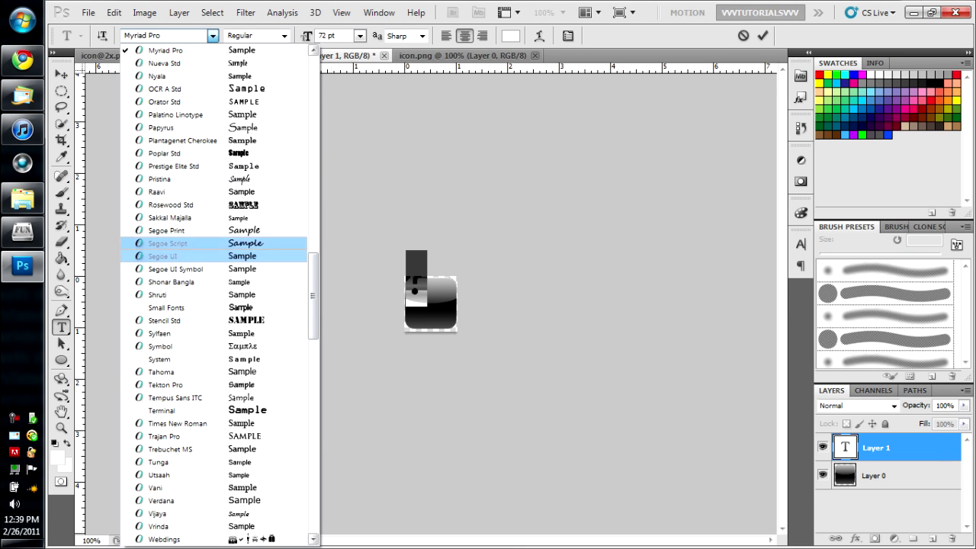
scroll(190, 183, "up", 15)
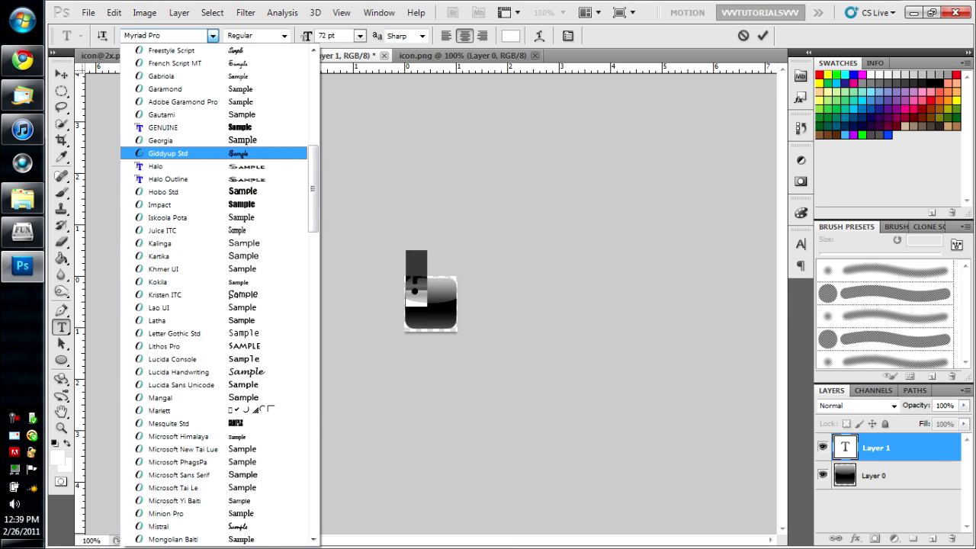
scroll(190, 153, "up", 4)
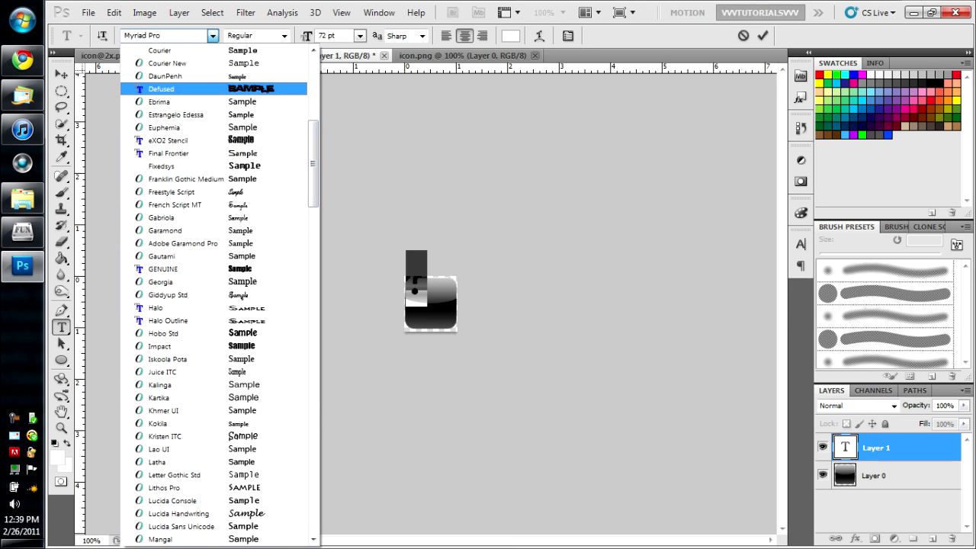
left_click(175, 88)
left_click(433, 293)
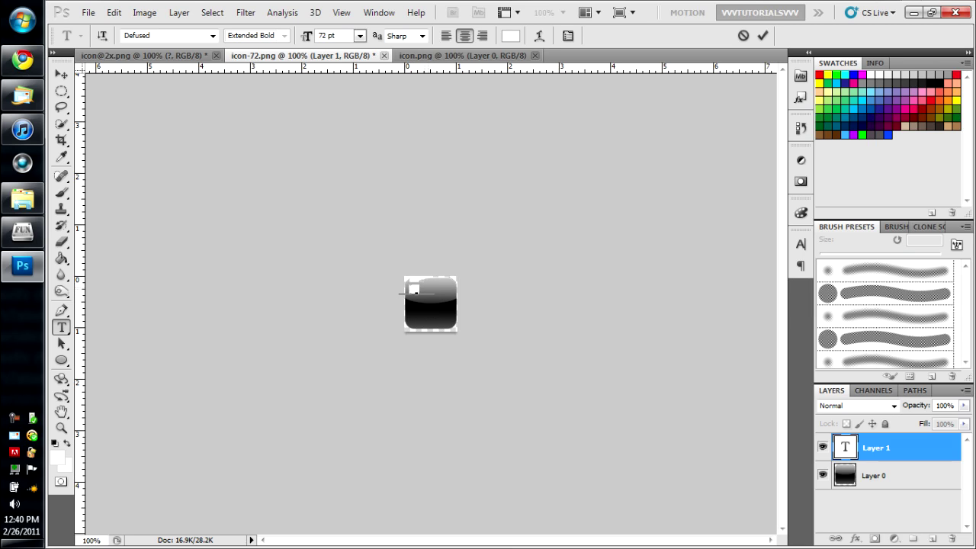
Move the question mark to the centre of the icon in icon-72.png and fine-tune its position.
left_click(61, 73)
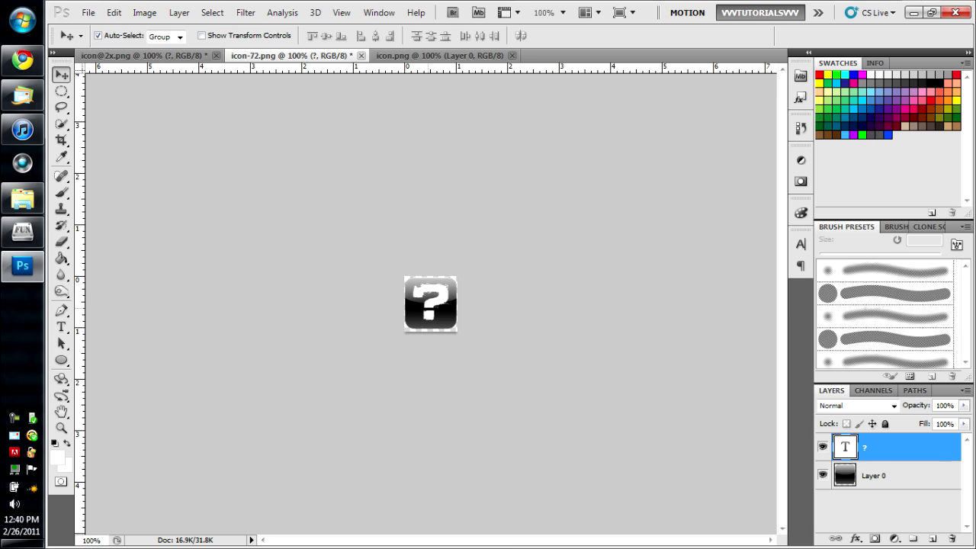
key("Up")
key("Up")
key("Down")
key("Down")
key("Right")
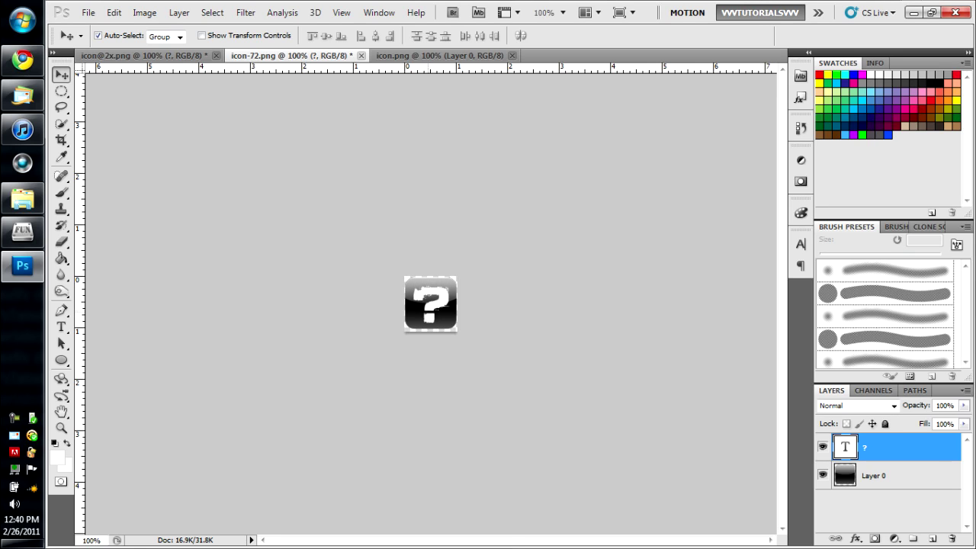
left_click(341, 12)
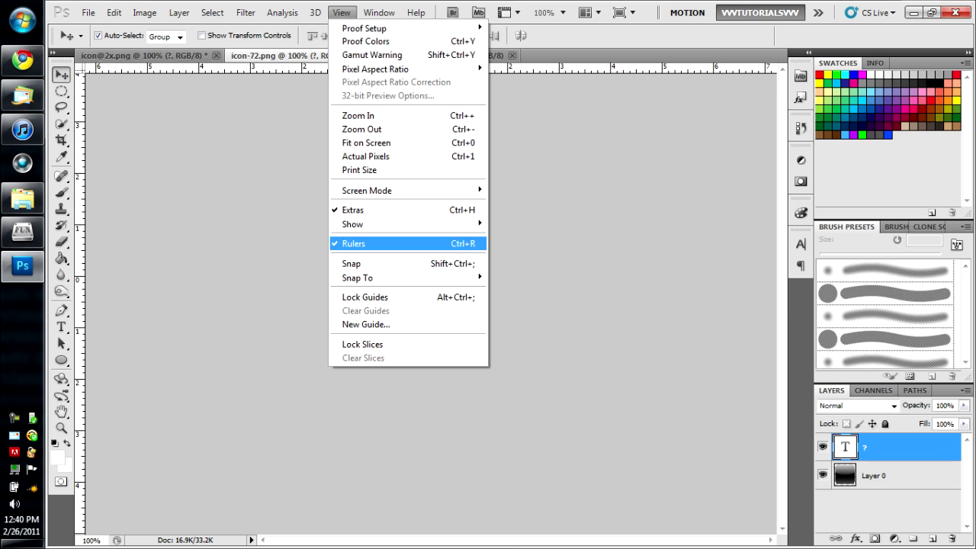
left_click(352, 263)
key("shift+Up")
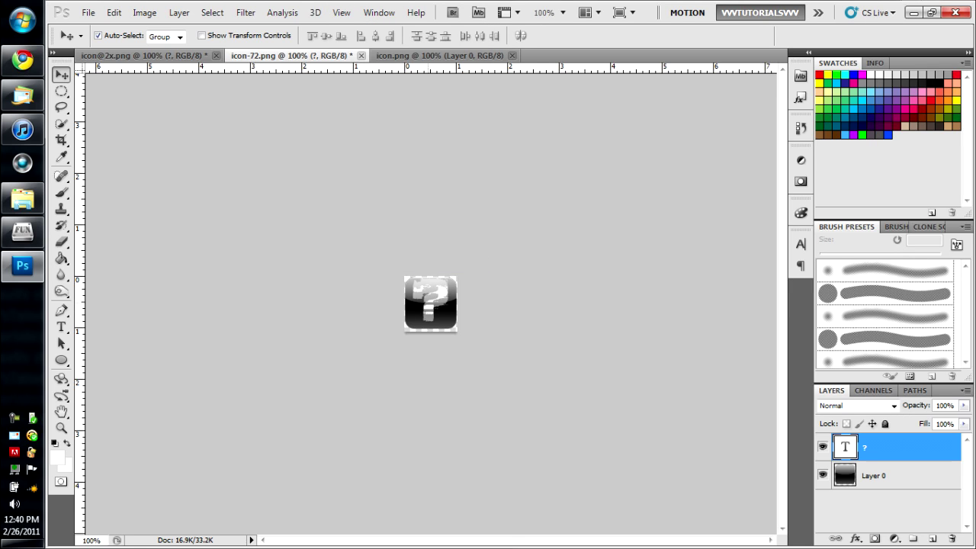
key("shift+Down")
key("shift+Right")
key("shift+Left")
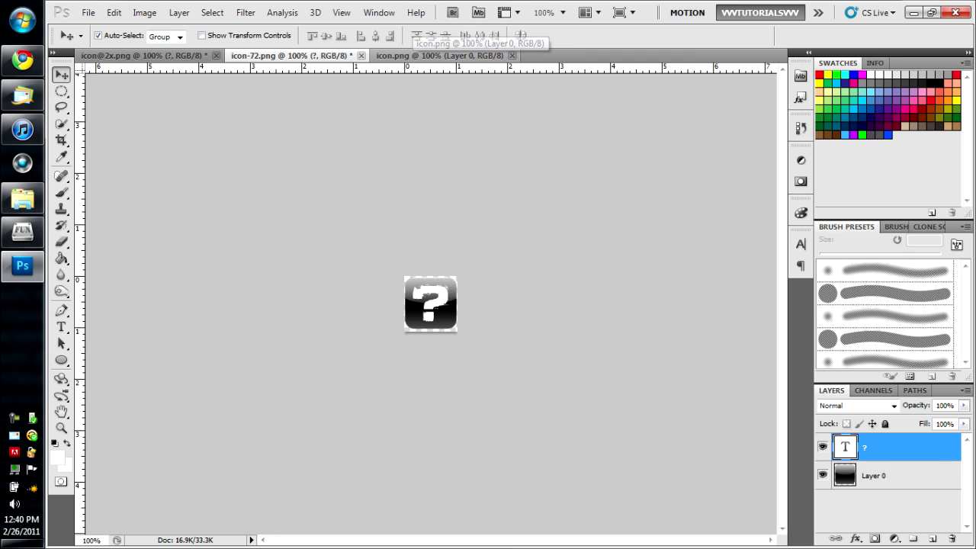
Enter a 72 pt Defused question mark as horizontal text on the icon in icon.png.
left_click(416, 55)
left_click(61, 327)
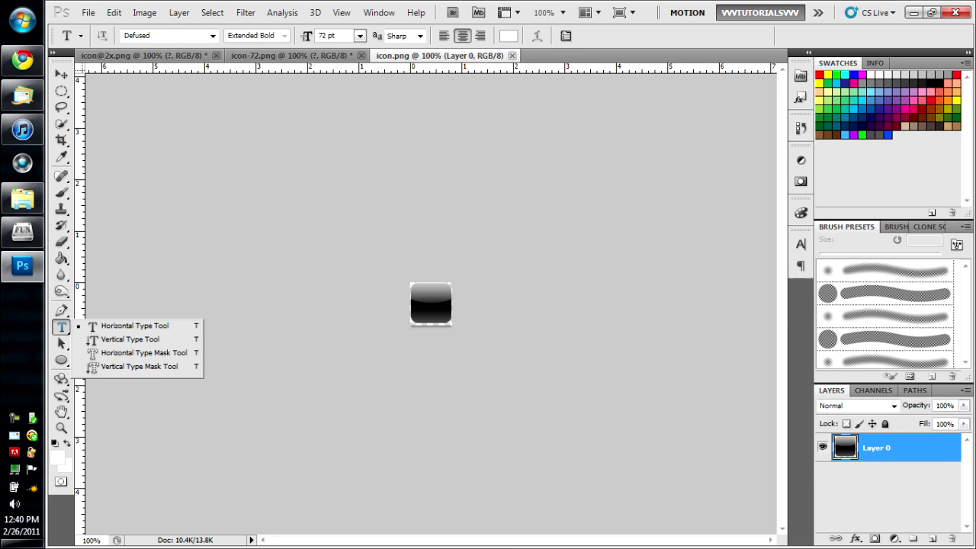
left_click(134, 325)
left_click(429, 303)
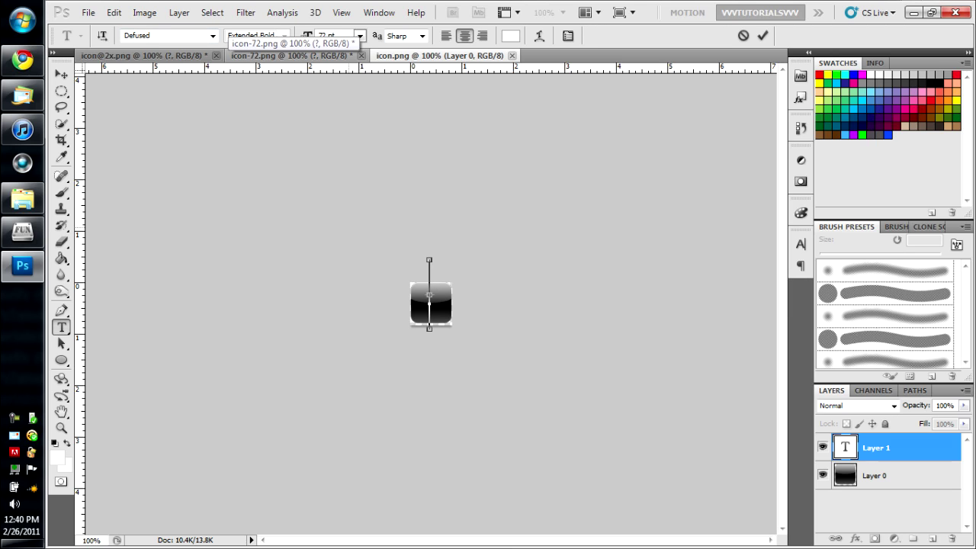
type("?")
Move the question mark down onto the middle of the icon in icon.png and nudge it slightly down and right.
left_click(62, 74)
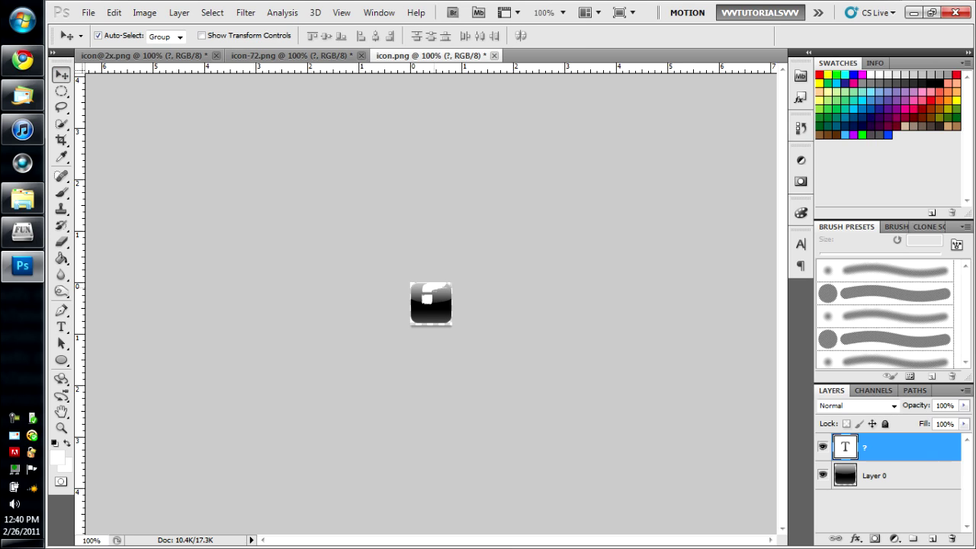
left_click_drag(431, 289, 434, 304)
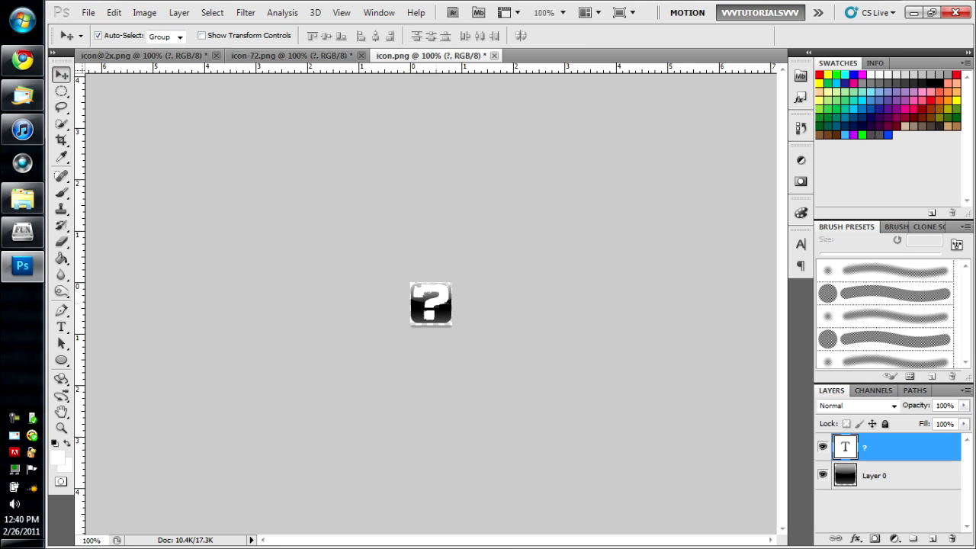
key("Down")
key("Down")
key("Down")
key("Up")
key("Up")
key("Down")
key("Right")
key("Right")
key("Down")
key("Down")
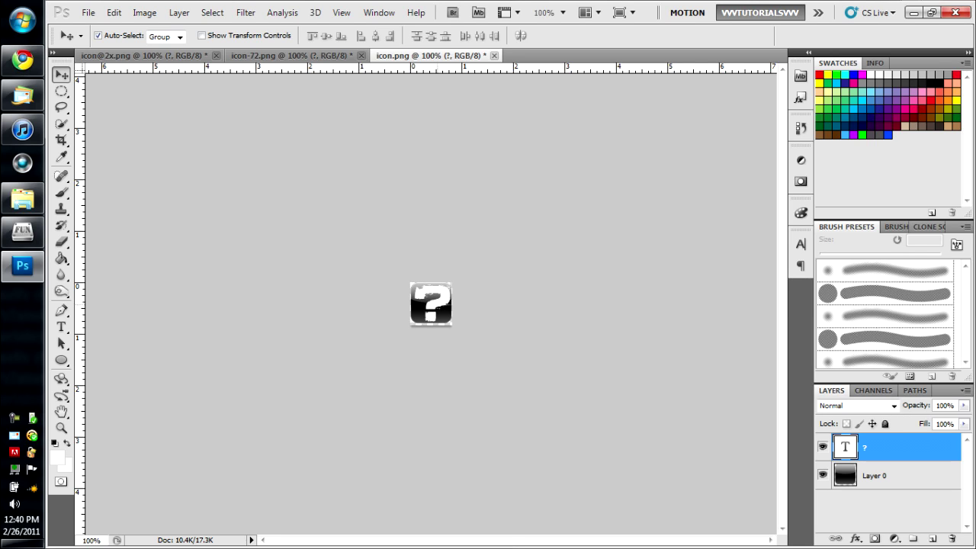
key("Down")
key("Down")
Adjust the horizontal position of the question mark in icon.png, nudging it left until it is centred on the icon.
left_click(341, 13)
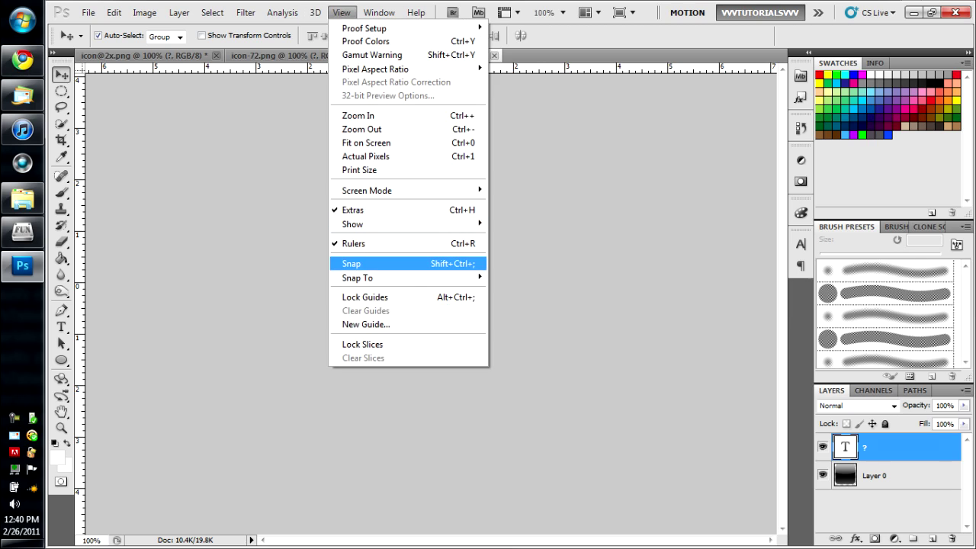
left_click(351, 262)
left_click_drag(431, 302, 436, 303)
key("Left")
key("Left")
key("Left")
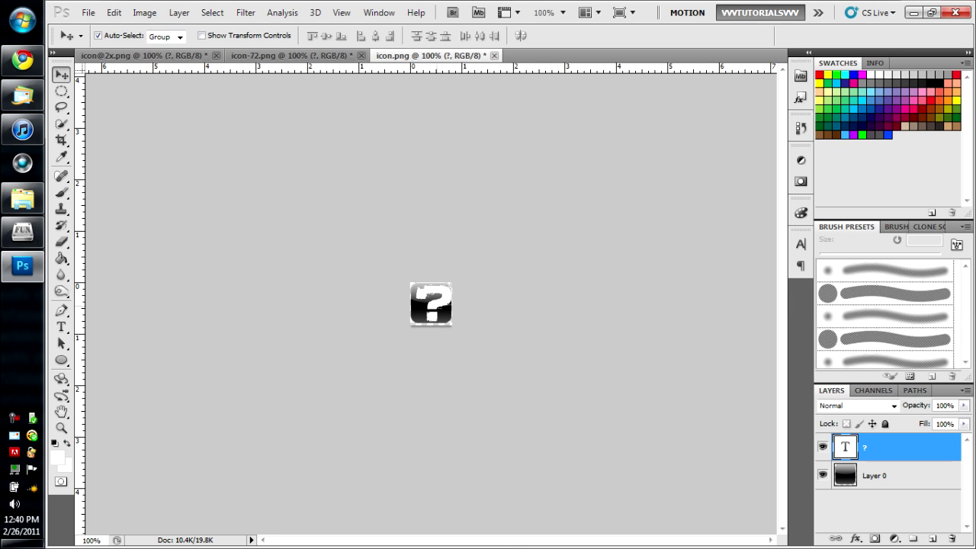
key("Left")
key("Left")
key("Left")
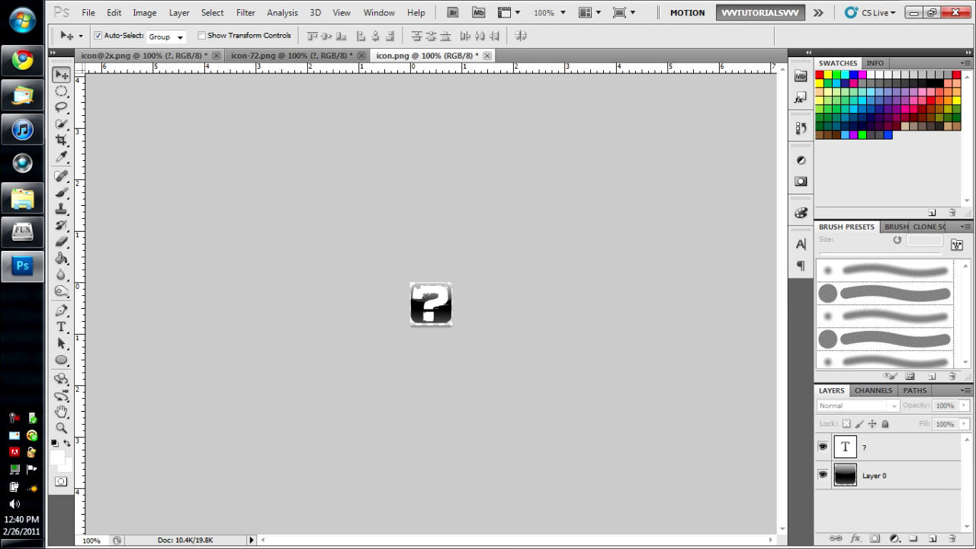
left_click(141, 56)
left_click(88, 12)
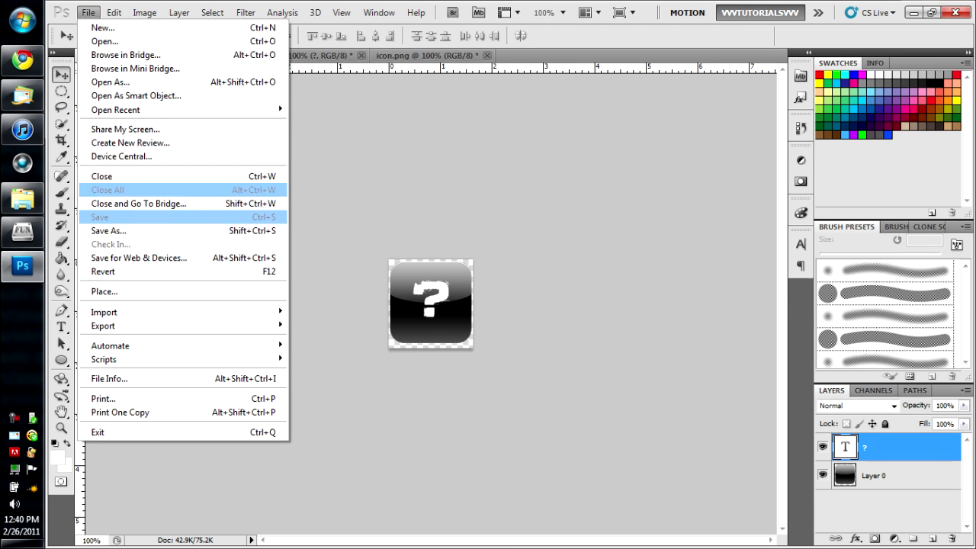
left_click(107, 230)
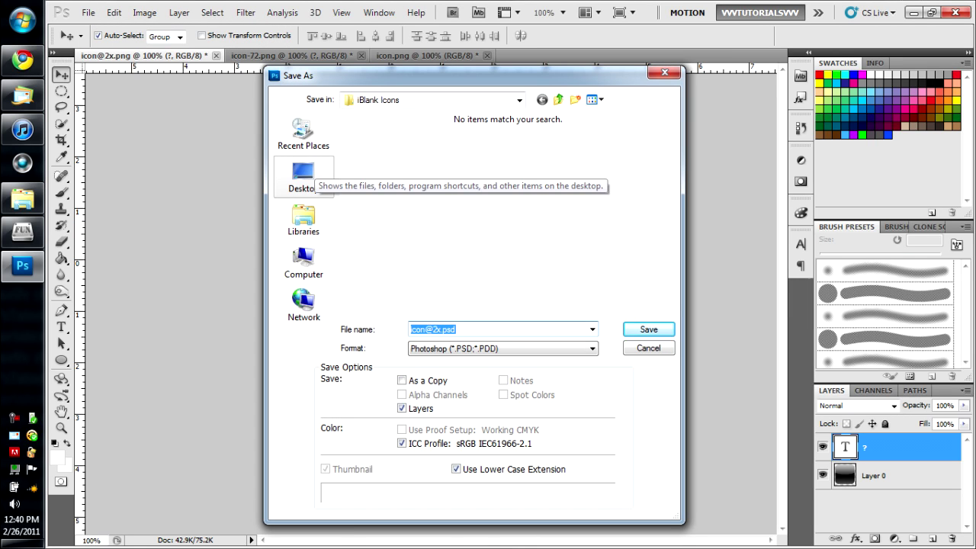
left_click(311, 174)
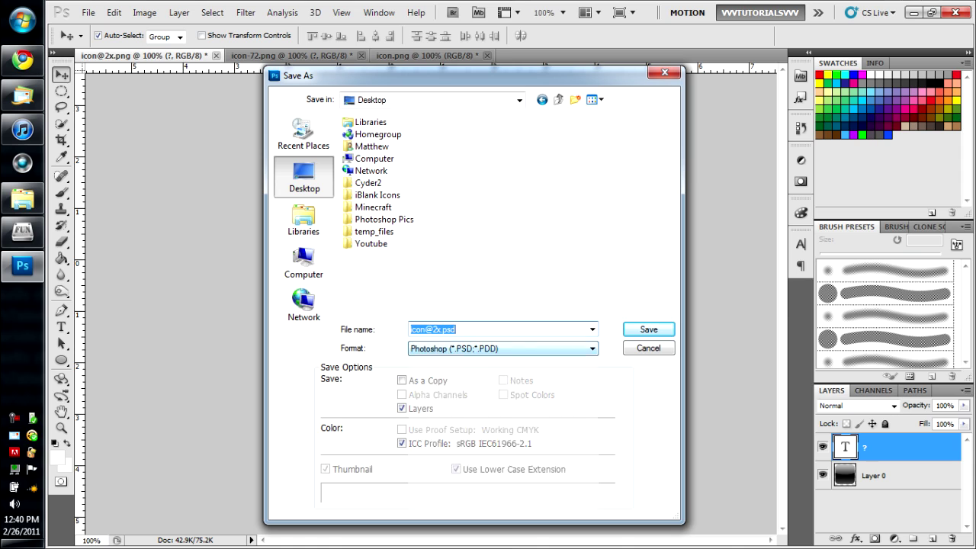
left_click(503, 349)
left_click(432, 500)
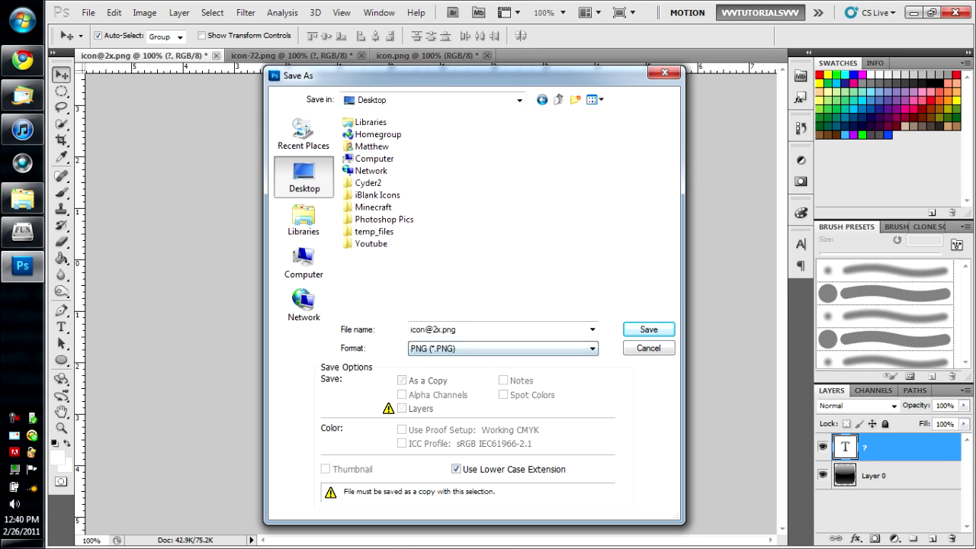
left_click(648, 329)
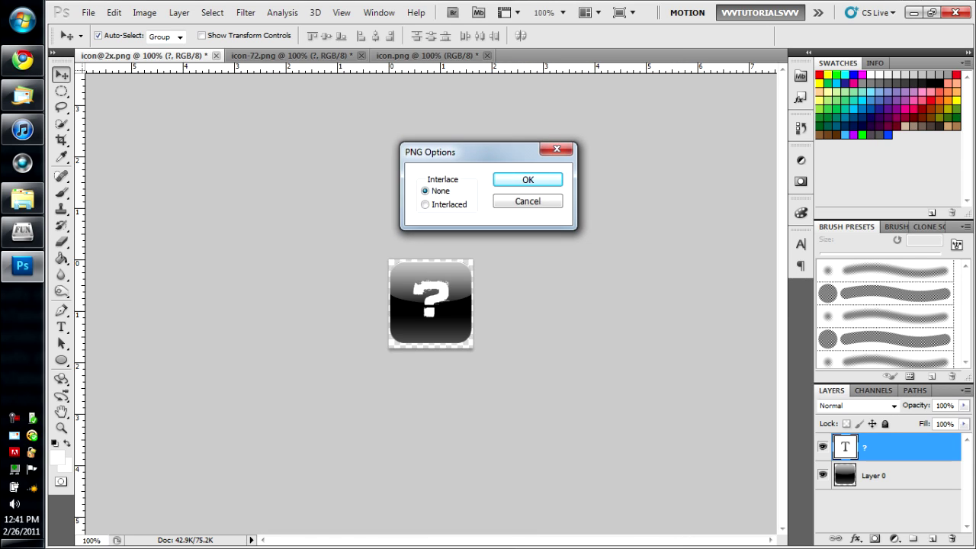
key("Return")
key("ctrl+Tab")
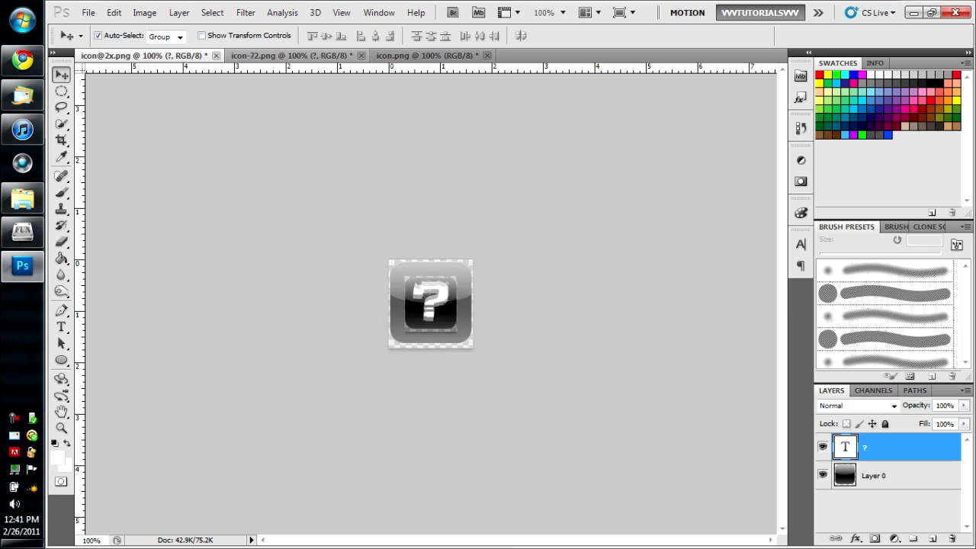
Save icon-72.png to the Desktop as a PNG copy with no interlacing, and switch to the icon.png document.
left_click(89, 12)
left_click(114, 218)
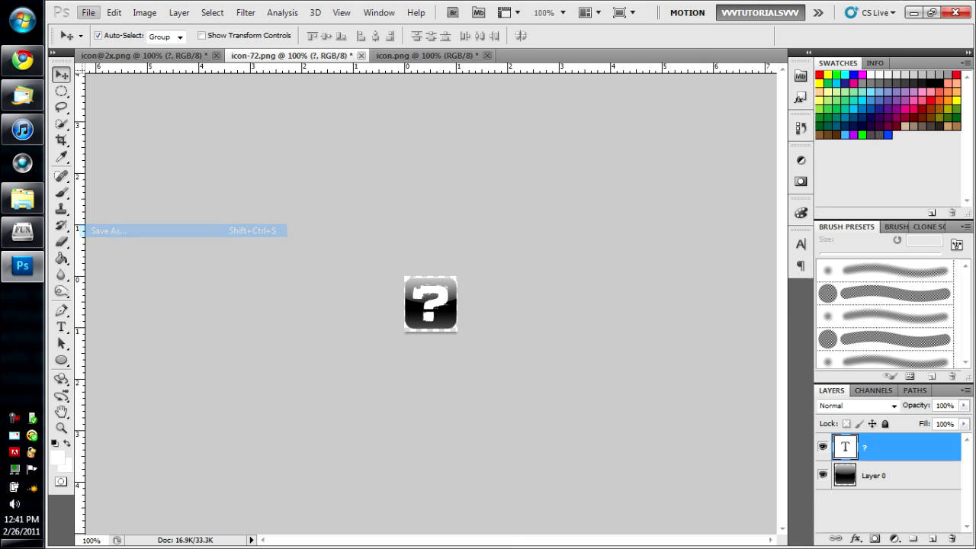
left_click(303, 175)
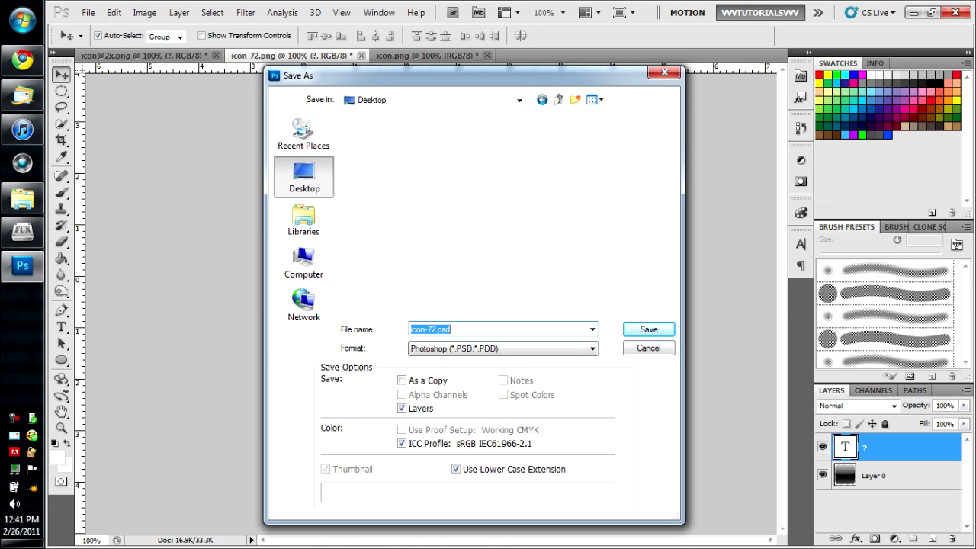
left_click(504, 349)
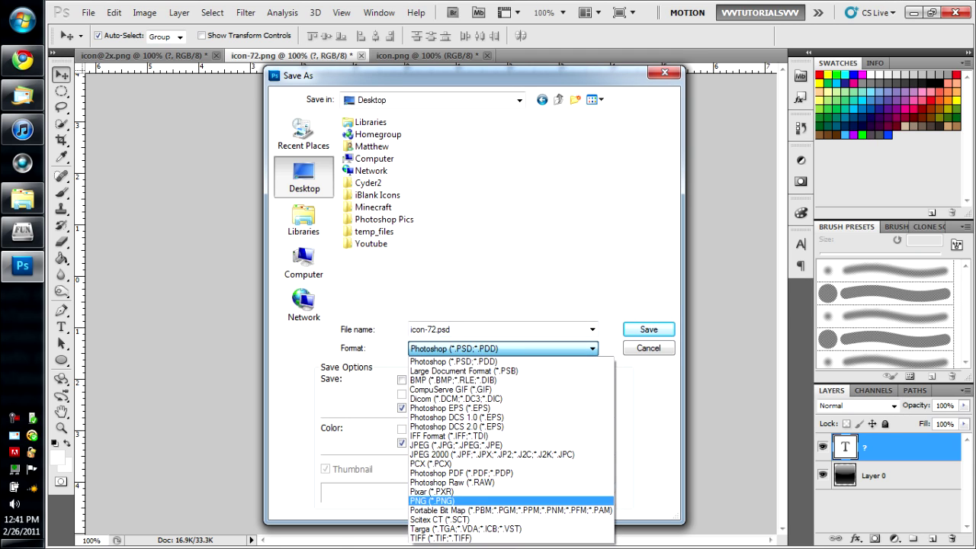
left_click(431, 501)
left_click(648, 330)
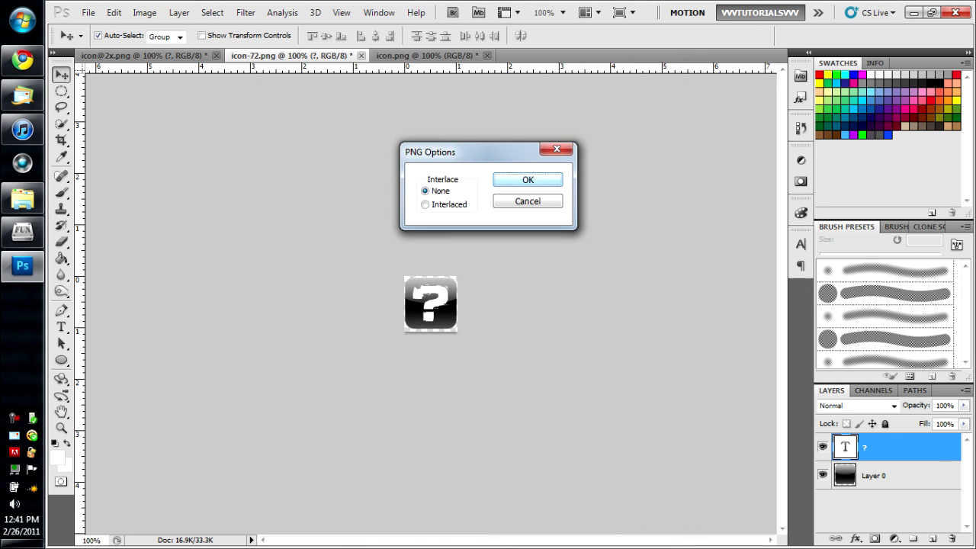
left_click(527, 180)
key("ctrl+Tab")
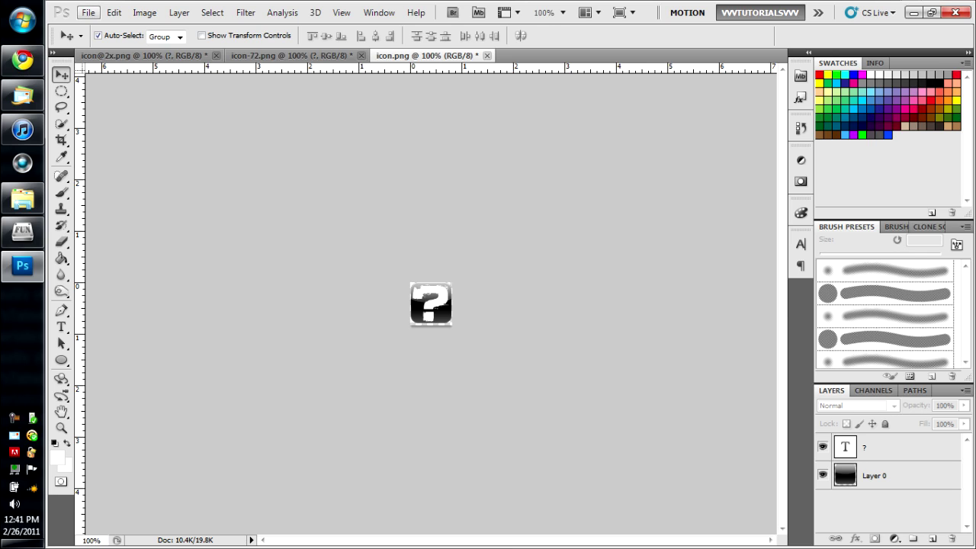
Save icon.png to the Desktop as a PNG copy with no interlacing.
left_click(88, 12)
left_click(106, 216)
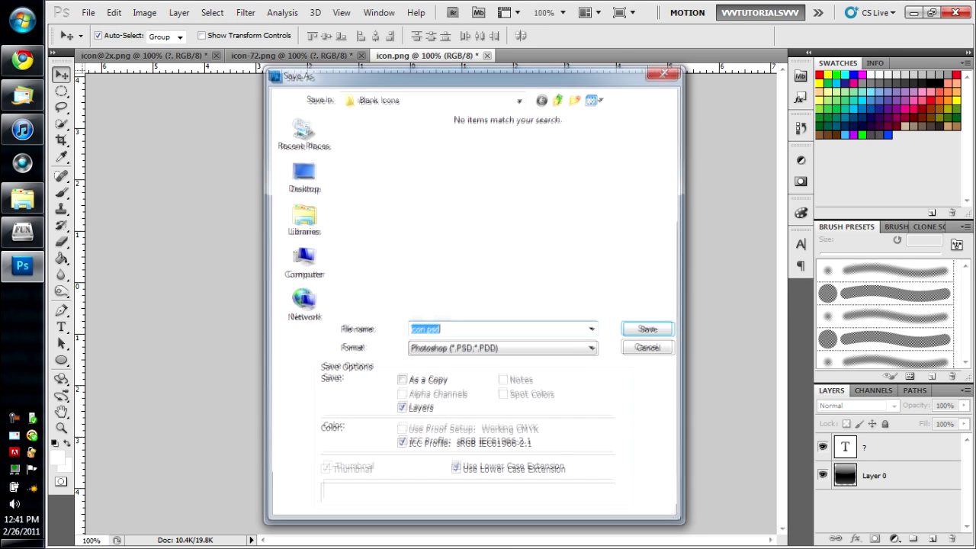
left_click(503, 347)
left_click(458, 501)
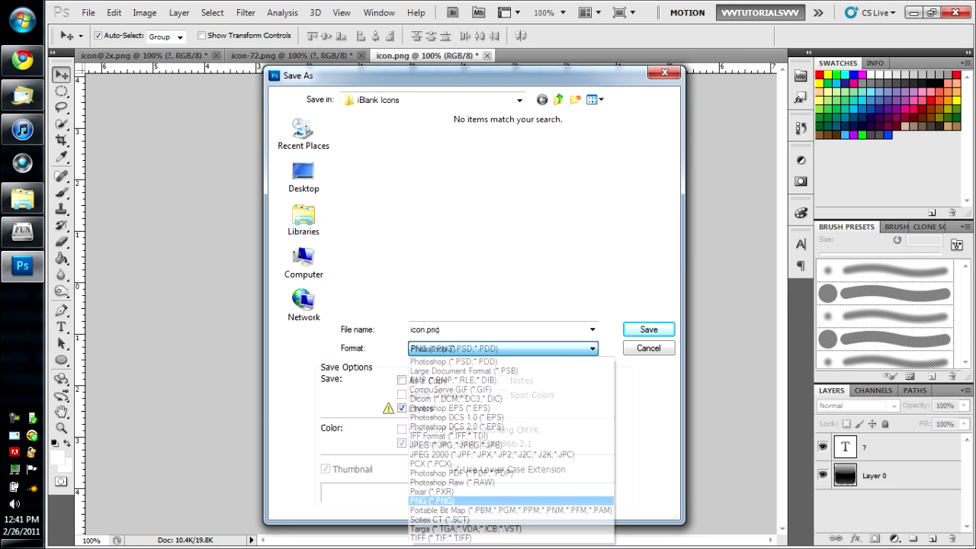
left_click(303, 177)
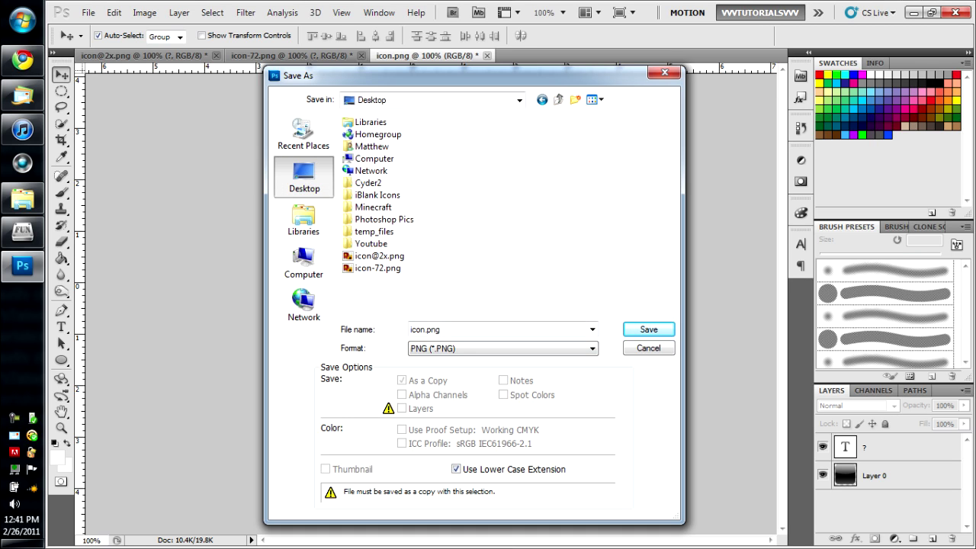
left_click(647, 330)
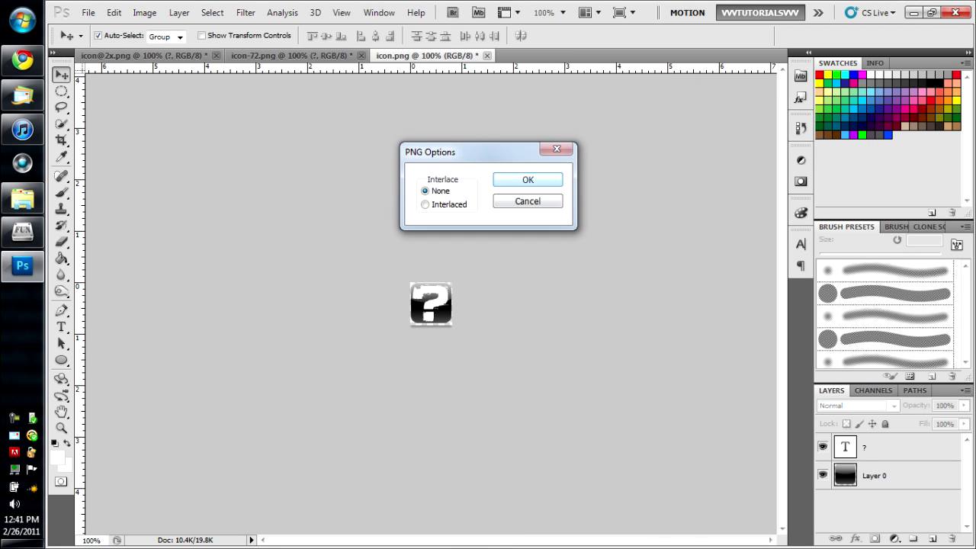
key("Return")
Switch to the desktop, close the iBlank Icons folder window and select the three saved question-mark icon files.
key("alt+Tab")
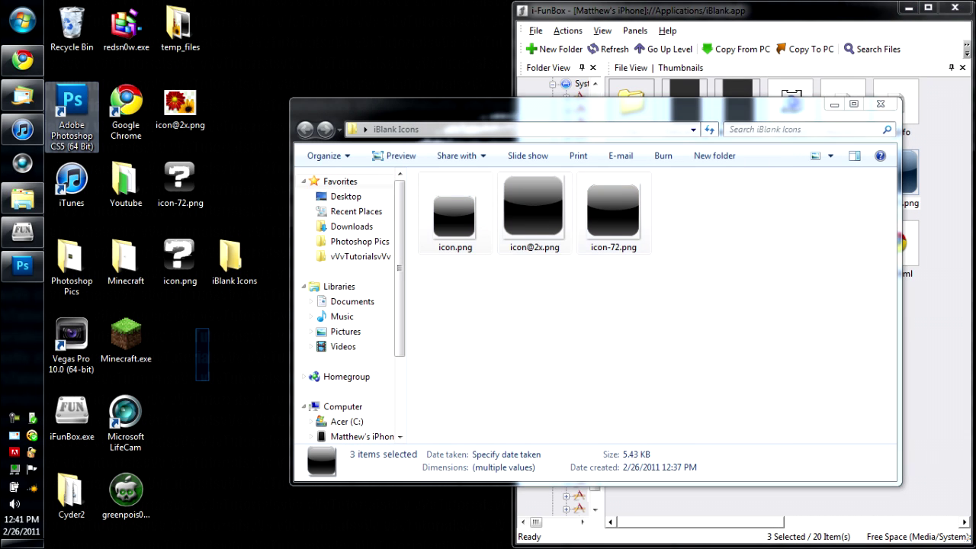
left_click(180, 183)
left_click(180, 262)
left_click(180, 106)
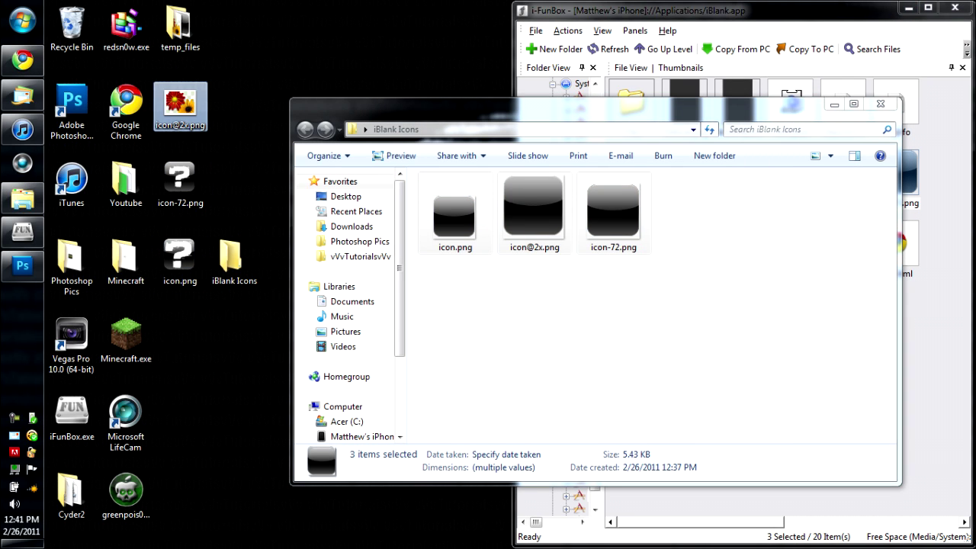
left_click(879, 103)
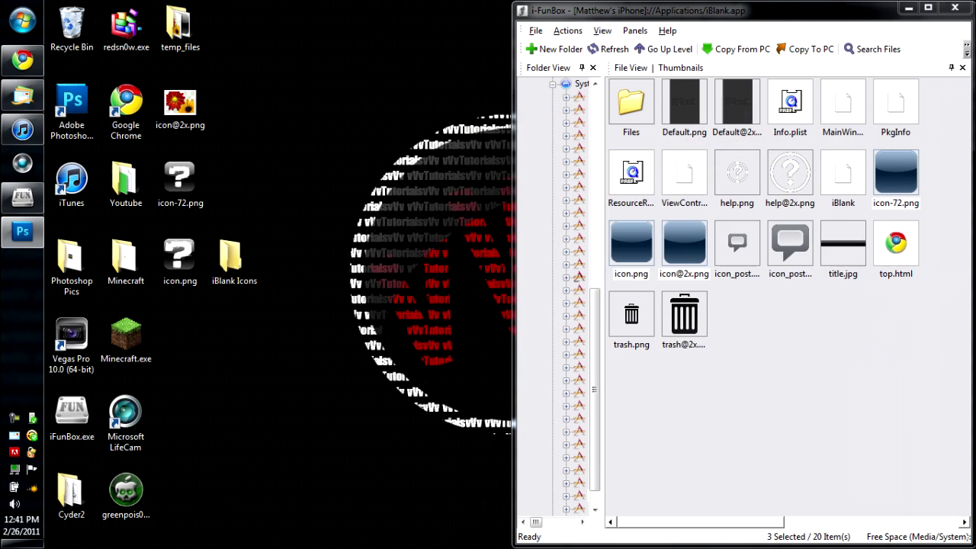
double_click(180, 107)
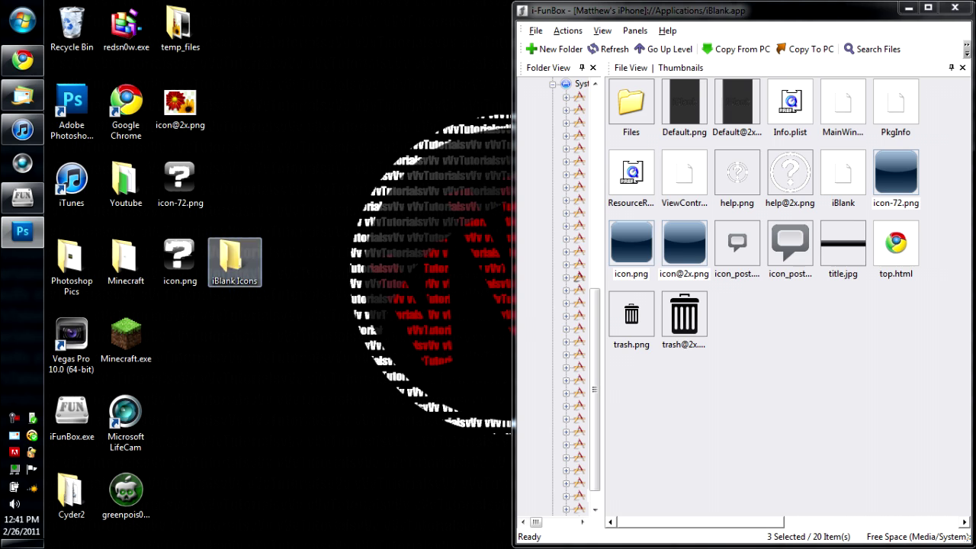
left_click_drag(197, 334, 163, 80)
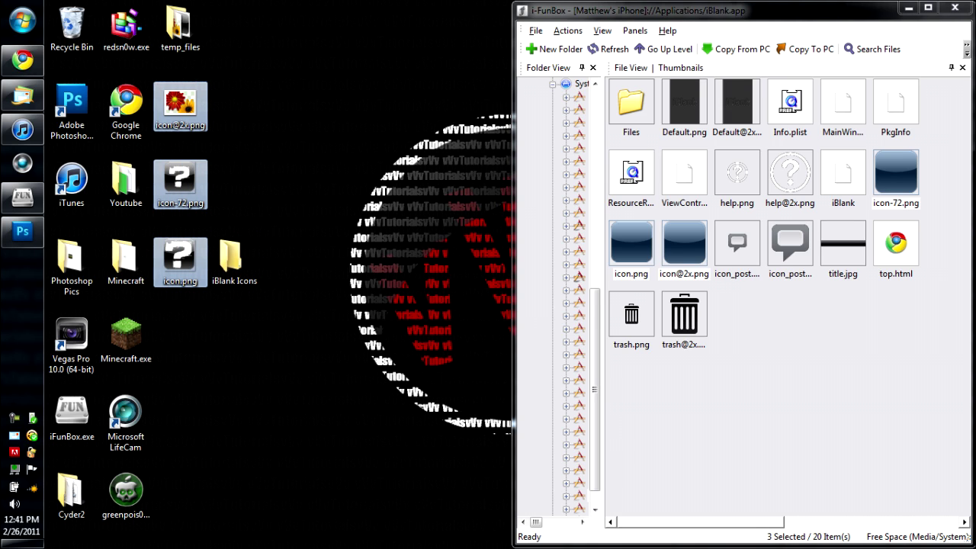
Delete icon-72.png from iBlank.app on the iPhone in i-FunBox and copy in the question-mark icon-72.png from the desktop.
left_click(895, 177)
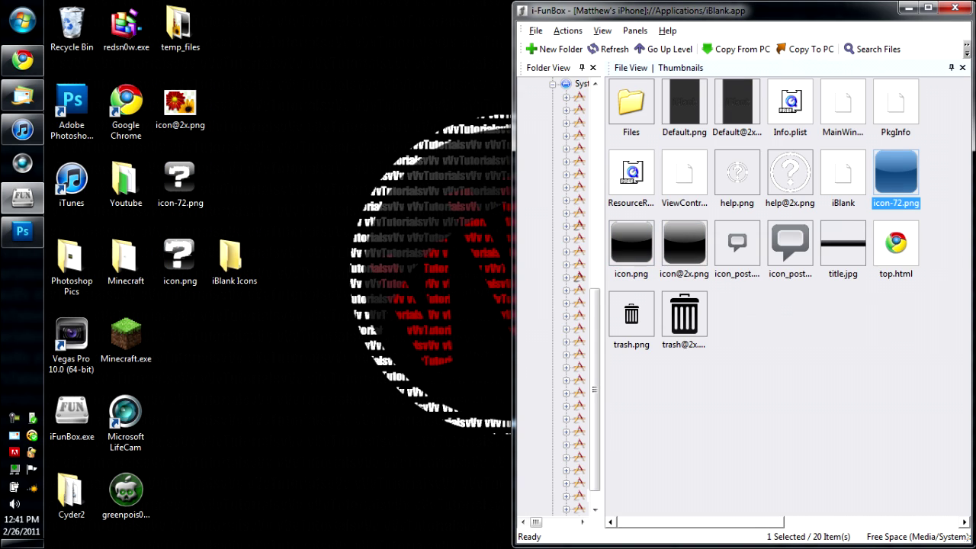
key("Delete")
key("Return")
left_click_drag(180, 183, 736, 388)
left_click(289, 261)
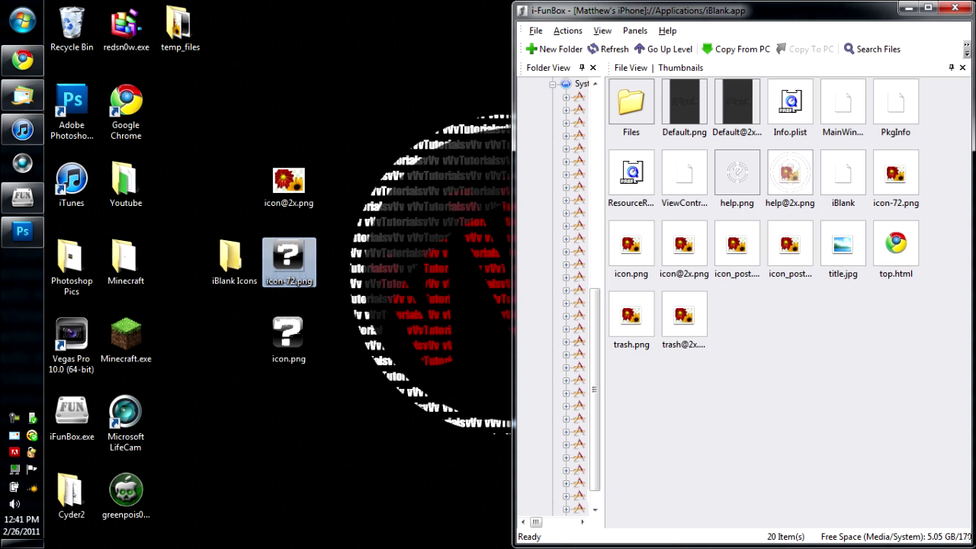
left_click(684, 247)
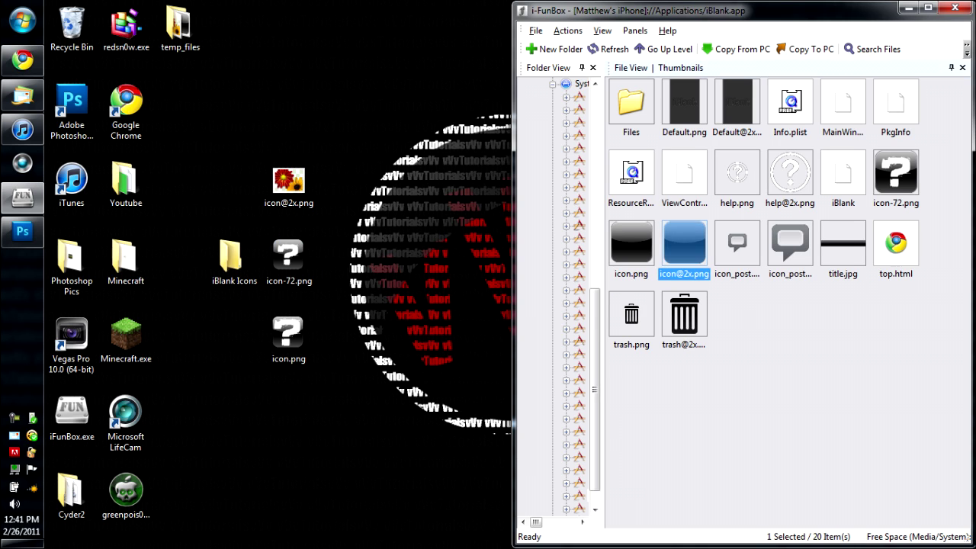
key("Delete")
key("Return")
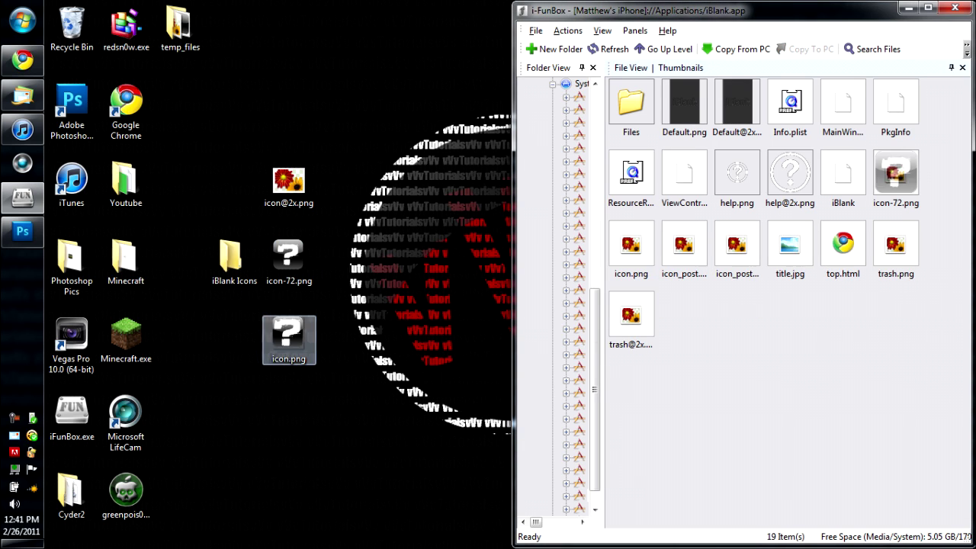
left_click_drag(289, 183, 647, 357)
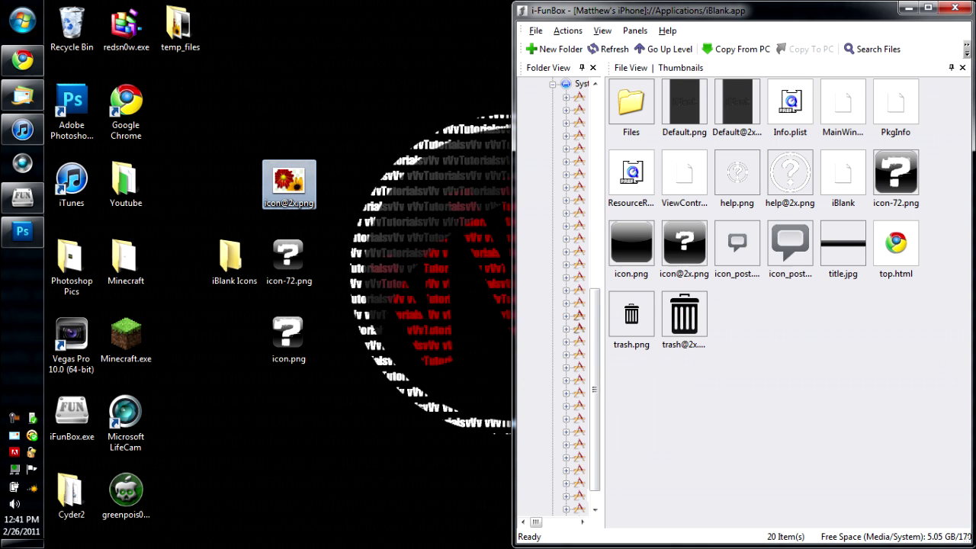
Replace icon.png in iBlank.app with the question-mark icon.png from the desktop and refresh the file list.
left_click(289, 335)
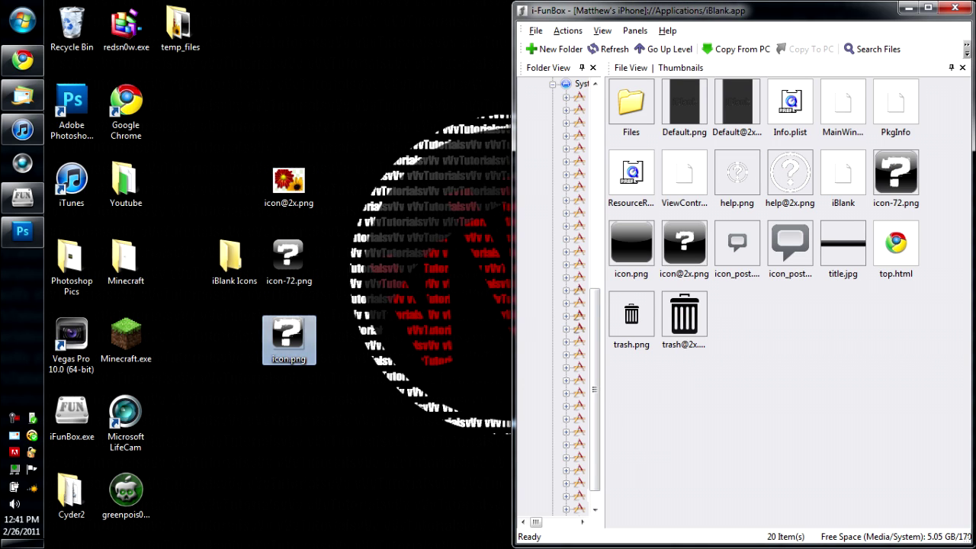
left_click(631, 247)
key("Delete")
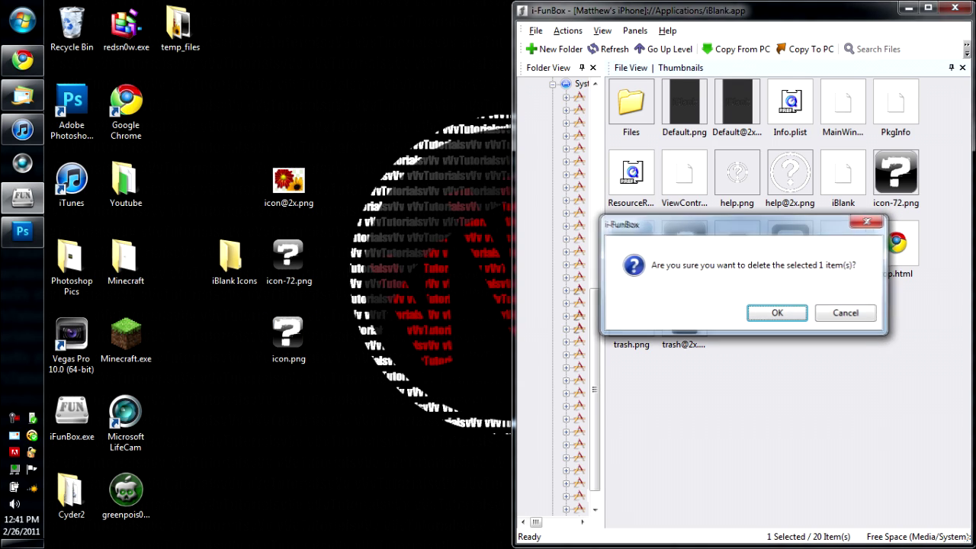
key("Return")
left_click_drag(289, 336, 753, 339)
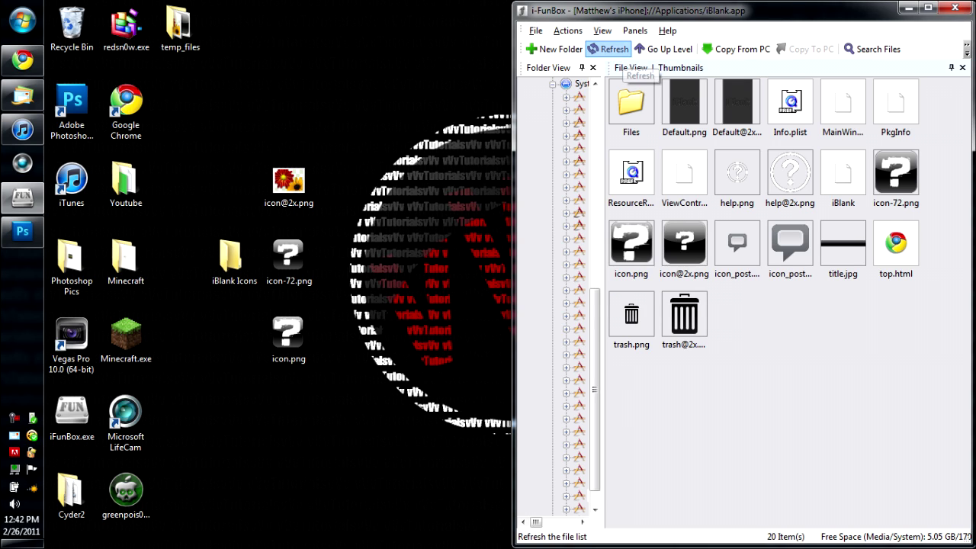
left_click(610, 49)
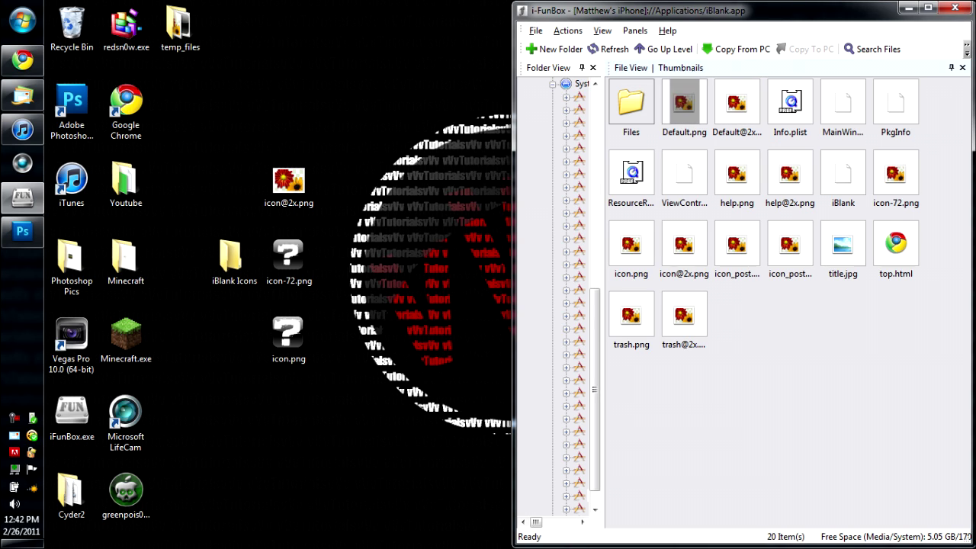
Go up to the iPhone's top level in the folder tree and restart the device.
left_click(553, 84)
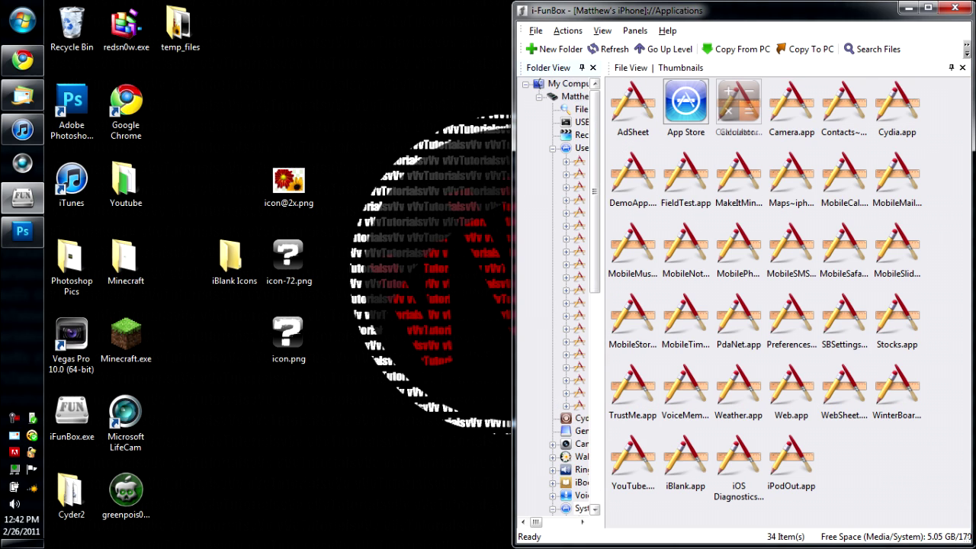
left_click(575, 96)
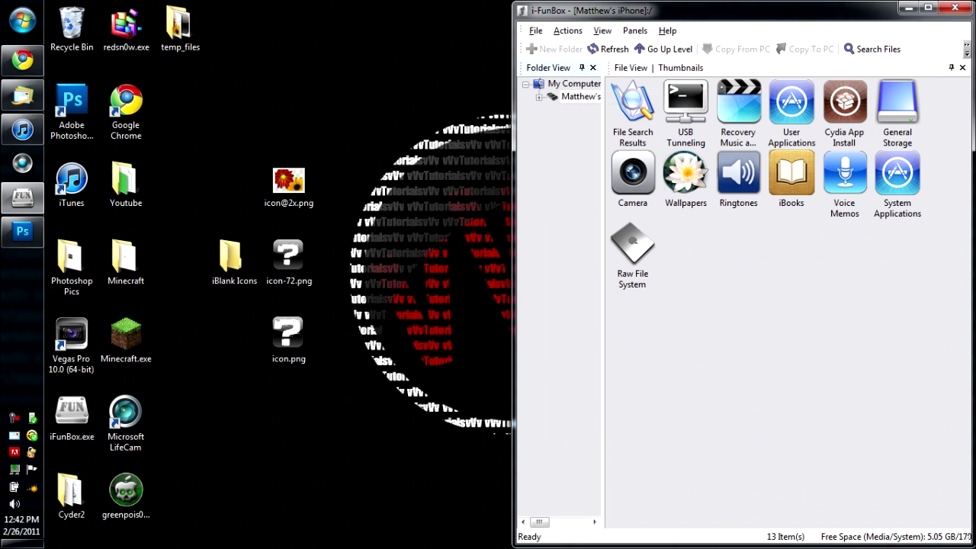
right_click(565, 97)
left_click(573, 84)
right_click(579, 95)
left_click(628, 134)
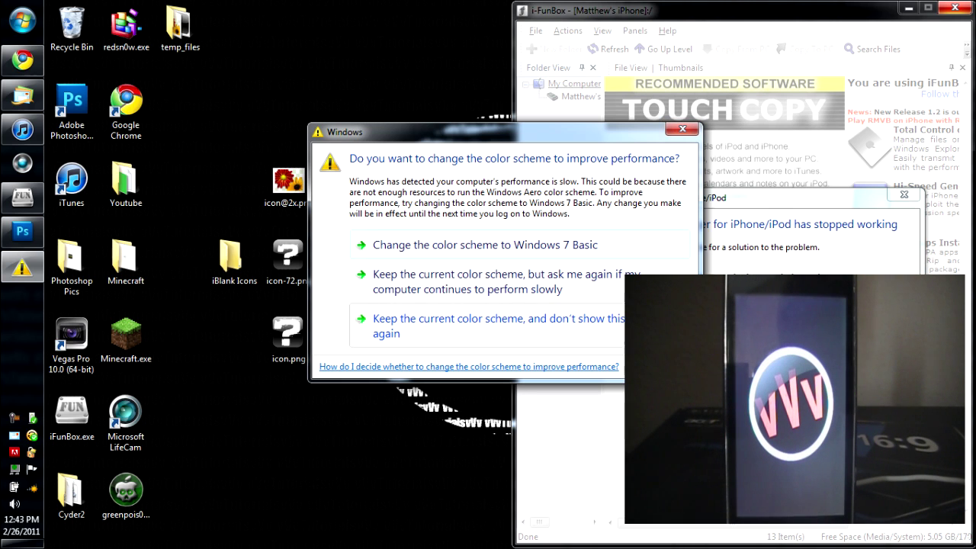
Dismiss the color scheme prompt and the crash dialog, and close i-FunBox.
left_click(640, 296)
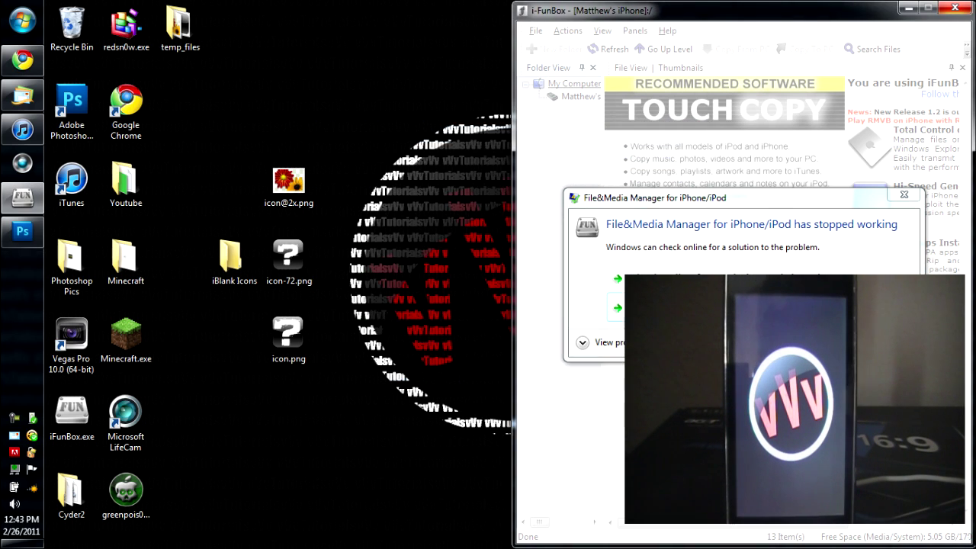
key("Escape")
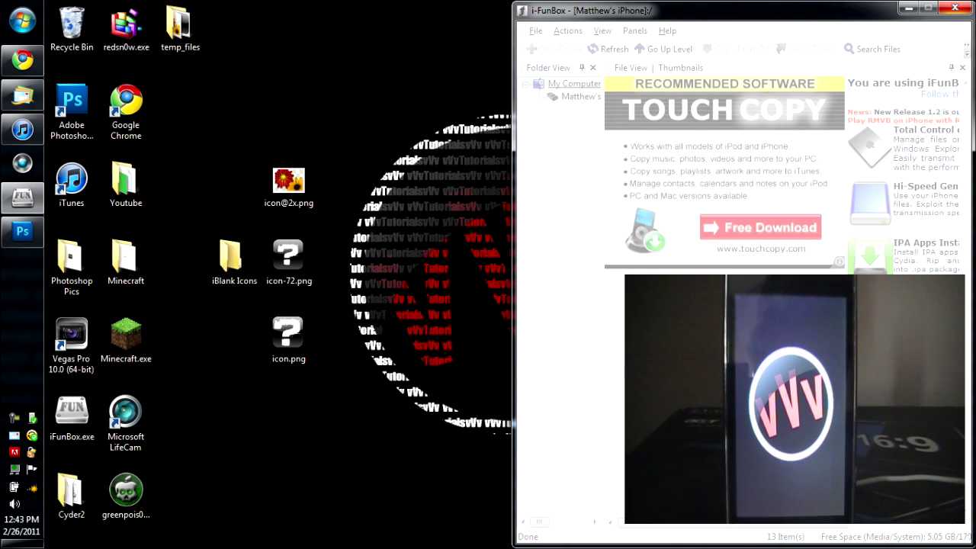
key("alt+F4")
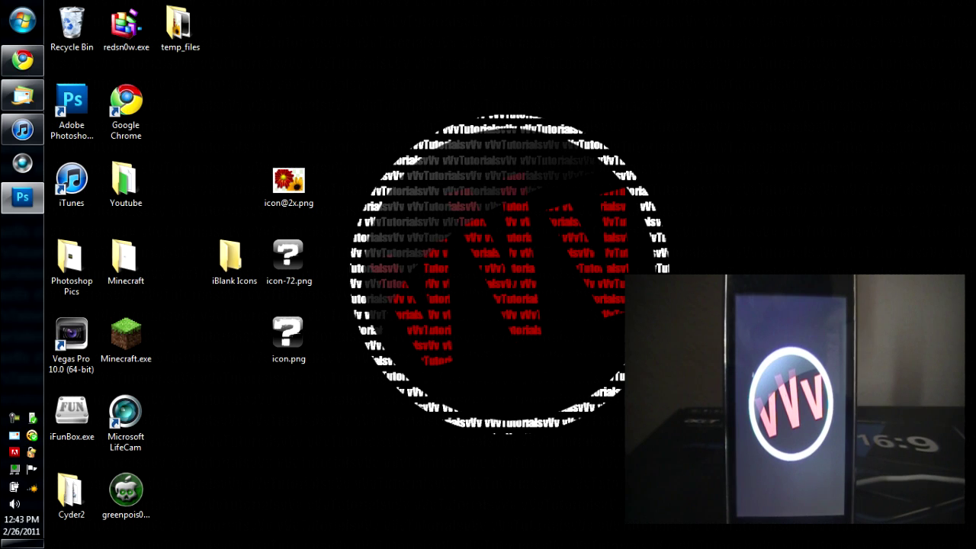
Open the iBlank Icons folder from the desktop and move its window clear of the icon files.
left_click_drag(381, 377, 224, 71)
left_click(234, 259)
key("Return")
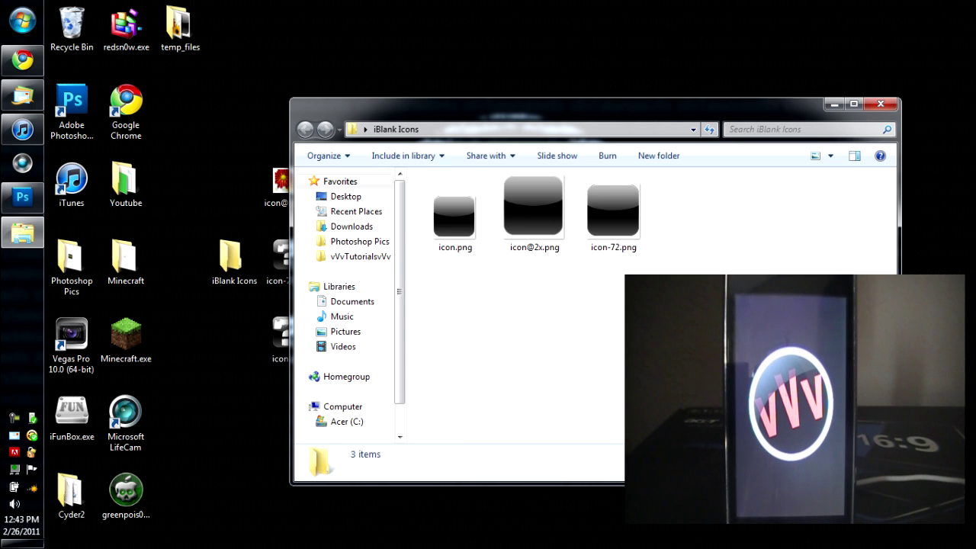
left_click_drag(792, 104, 830, 114)
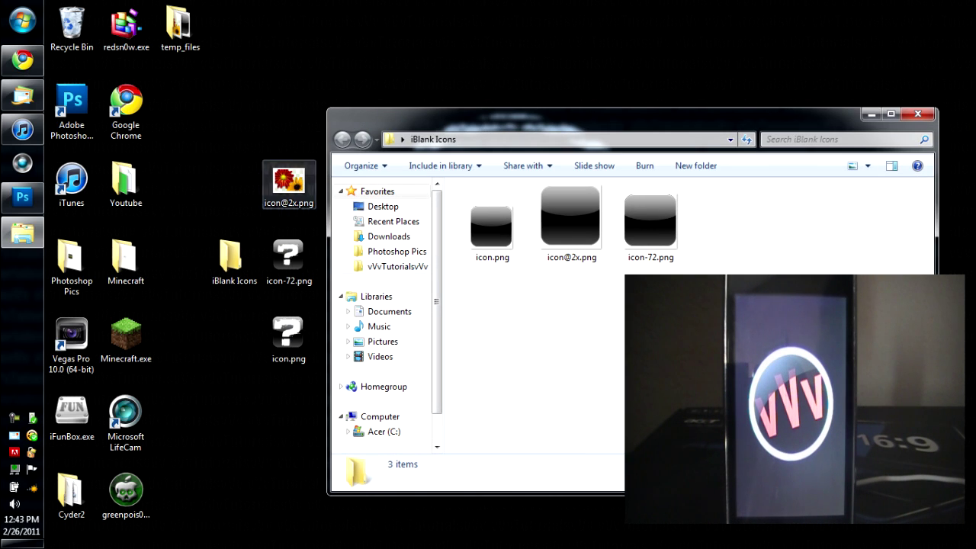
Move the iBlank Icons folder below temp_files on the desktop and line up the three question-mark icon files beneath it.
left_click_drag(234, 260, 180, 107)
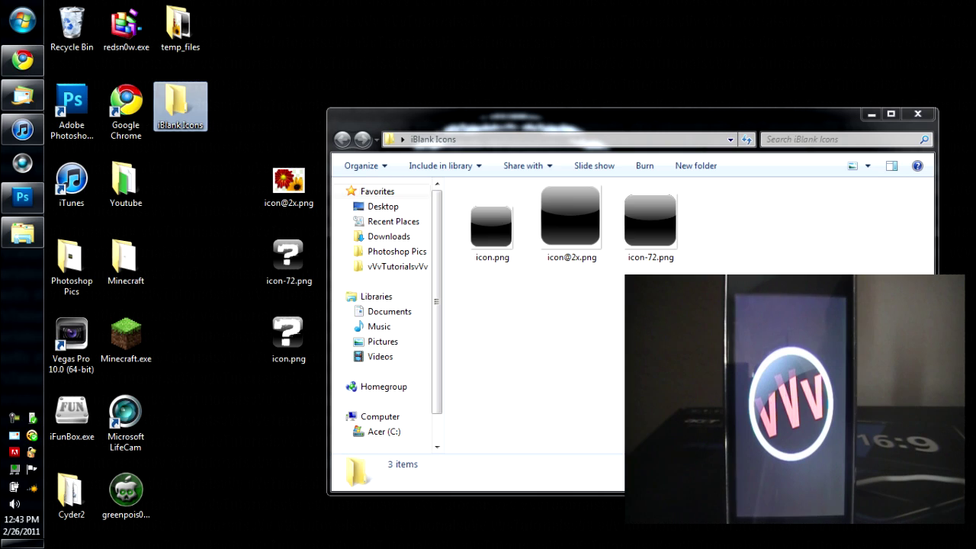
left_click_drag(248, 158, 323, 390)
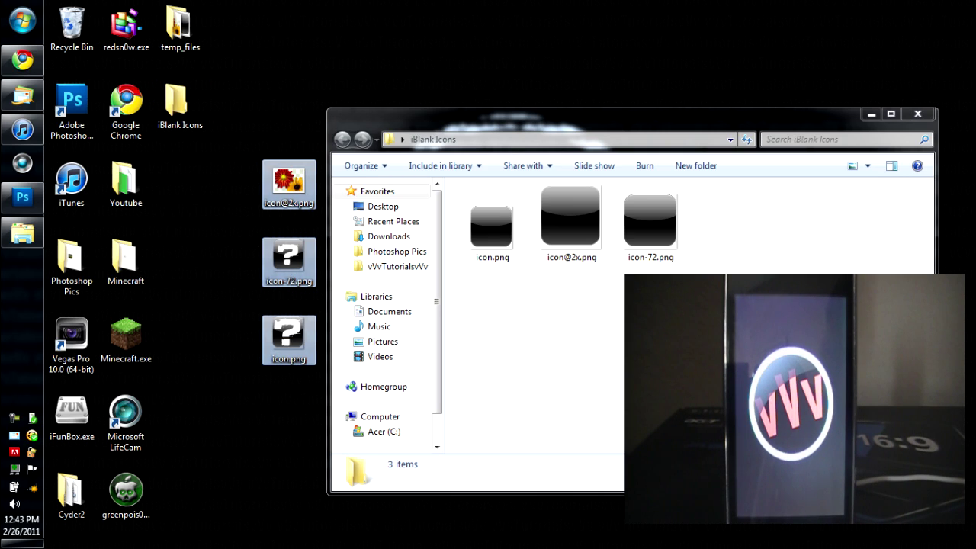
left_click_drag(290, 335, 181, 336)
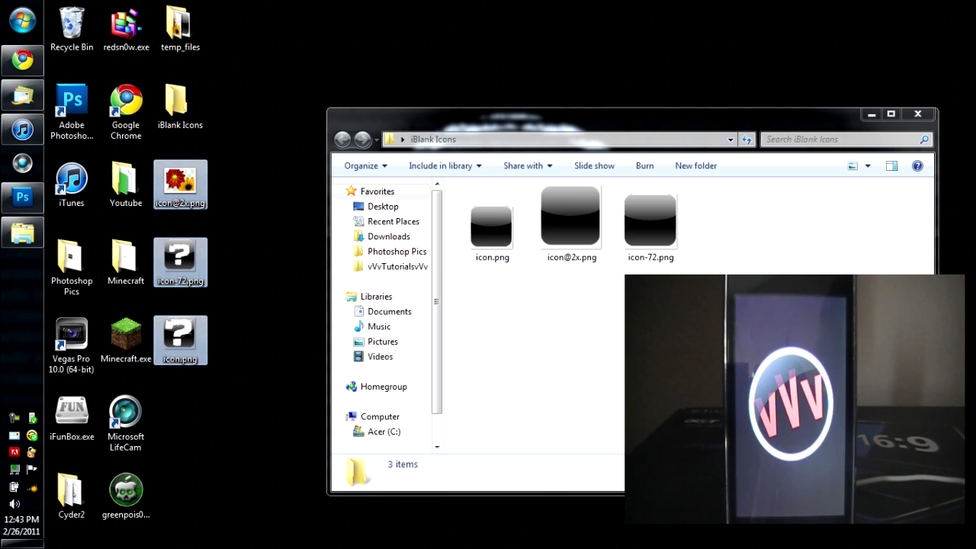
Create a new folder named "Changed iBlank Icons" inside the iBlank Icons folder.
right_click(534, 341)
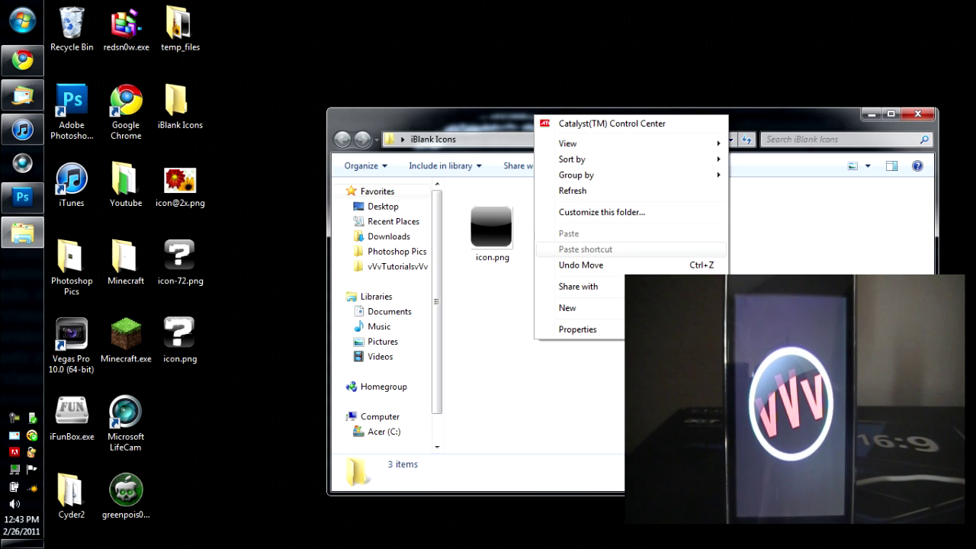
left_click(759, 308)
type("Changed iBlank Icons")
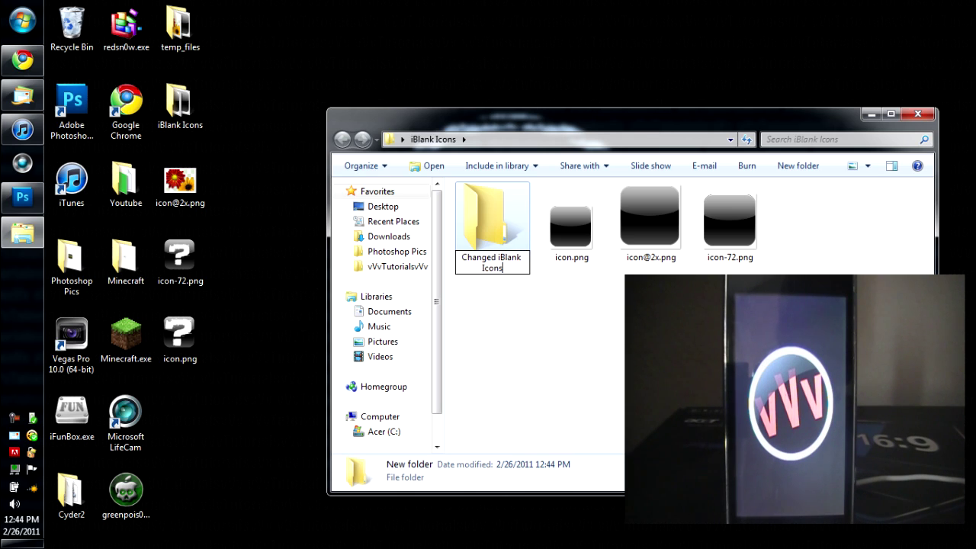
key("Return")
left_click_drag(202, 144, 147, 373)
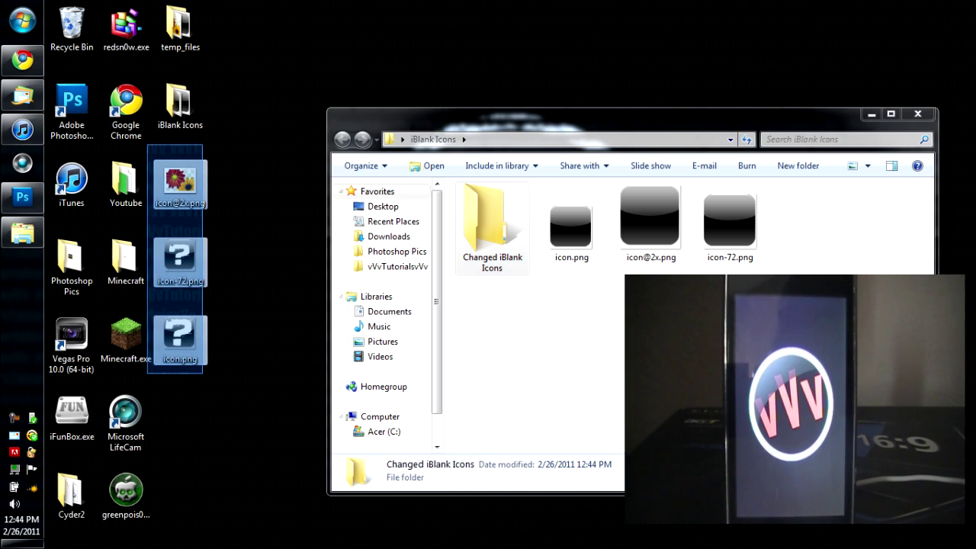
left_click_drag(179, 259, 474, 251)
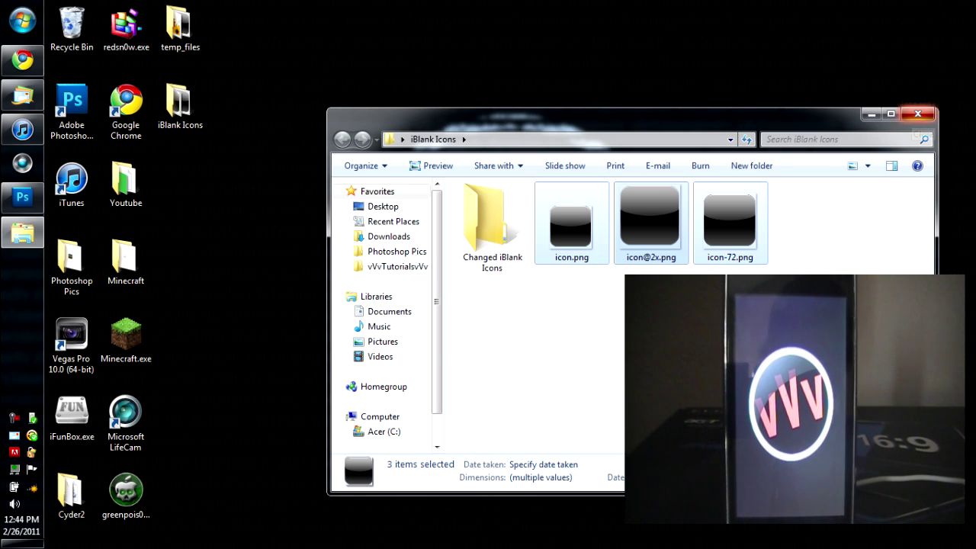
left_click(918, 114)
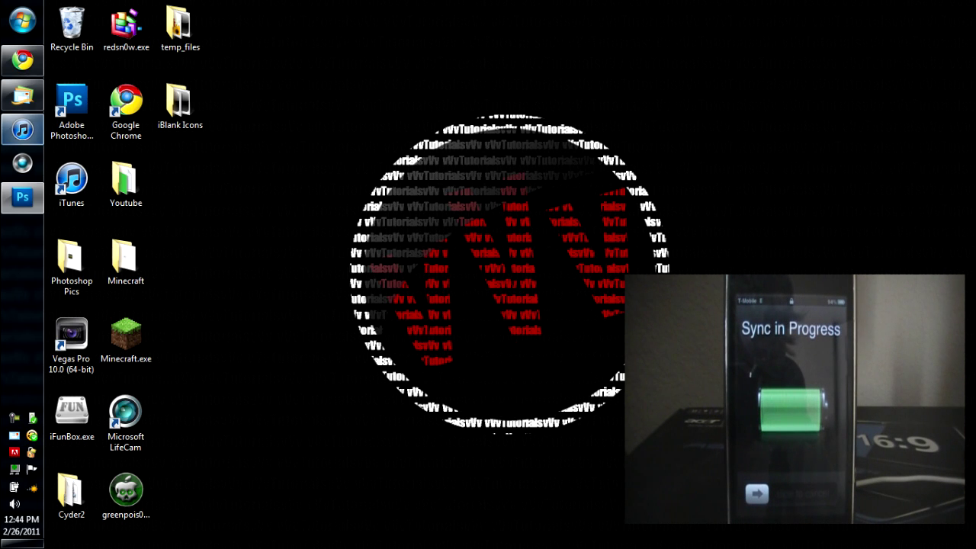
Switch to iTunes to check the iPhone's sync progress and return to the desktop.
left_click(22, 130)
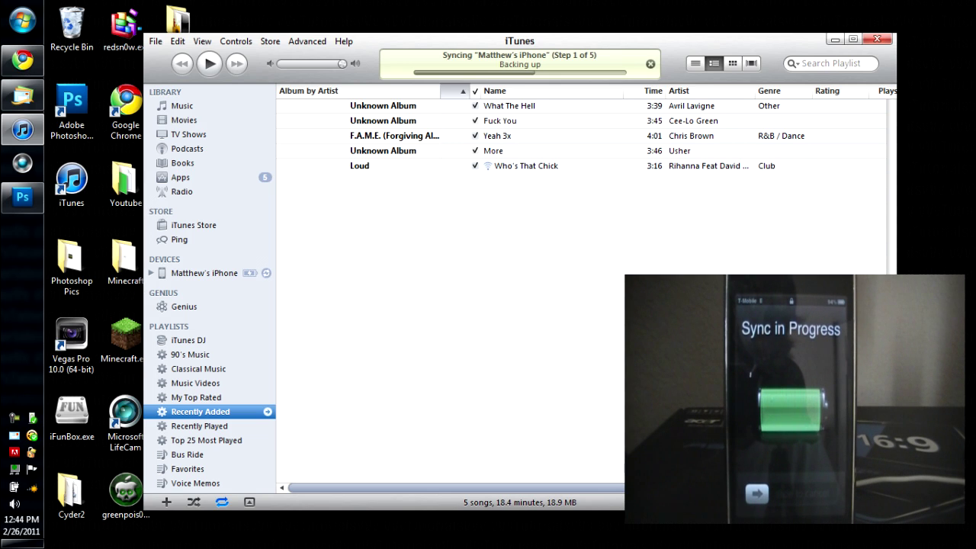
key("super+d")
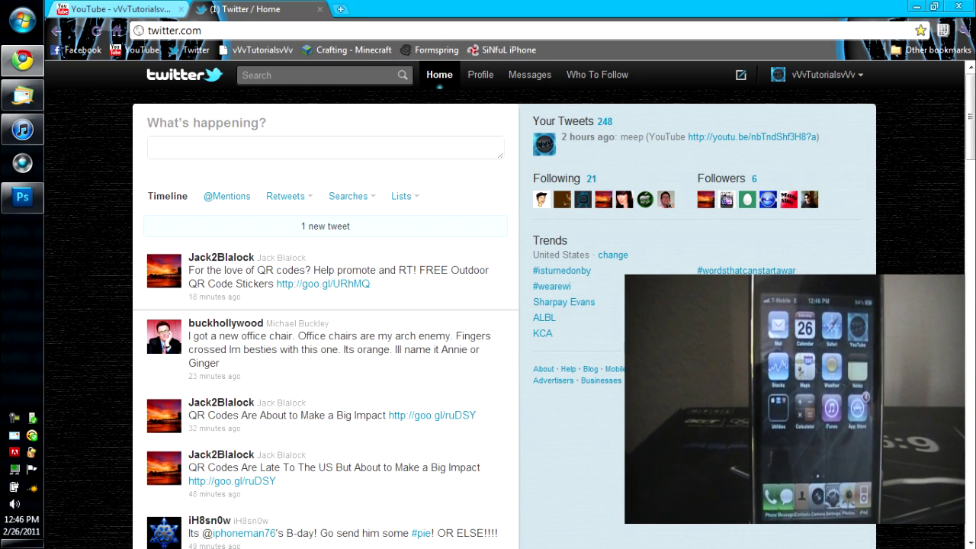
Load the new tweet in the Twitter timeline and look over the YouTube subscriptions page in the other browser tab.
left_click(325, 226)
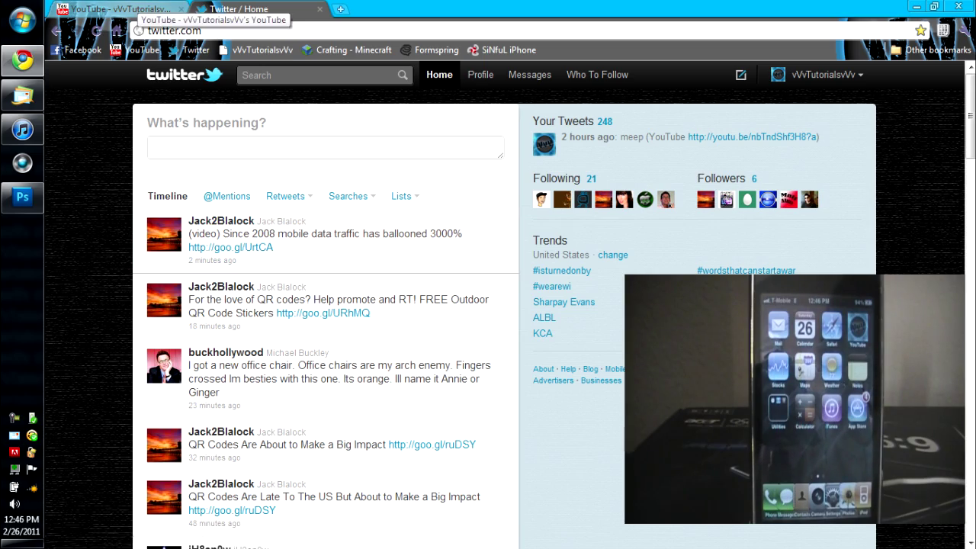
left_click(118, 9)
scroll(488, 305, "down", 5)
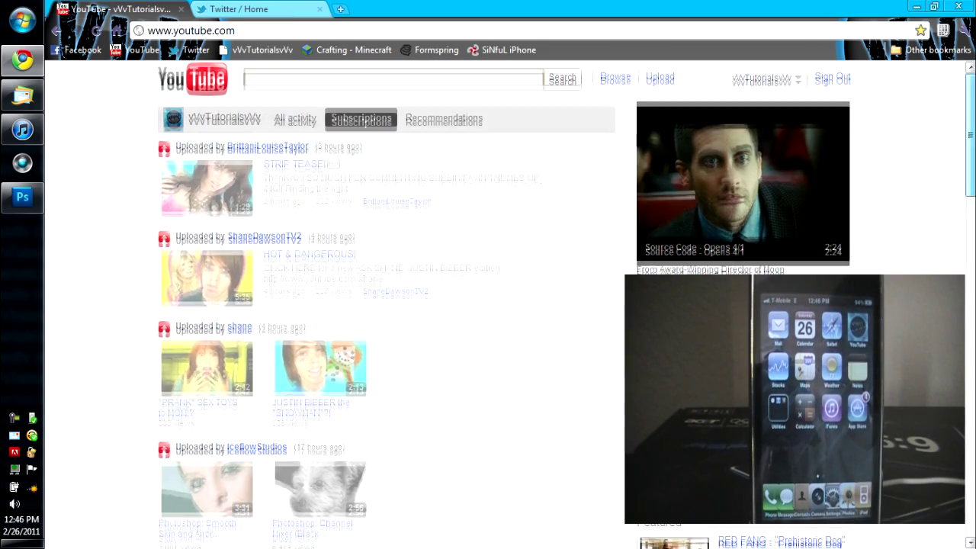
scroll(814, 126, "up", 5)
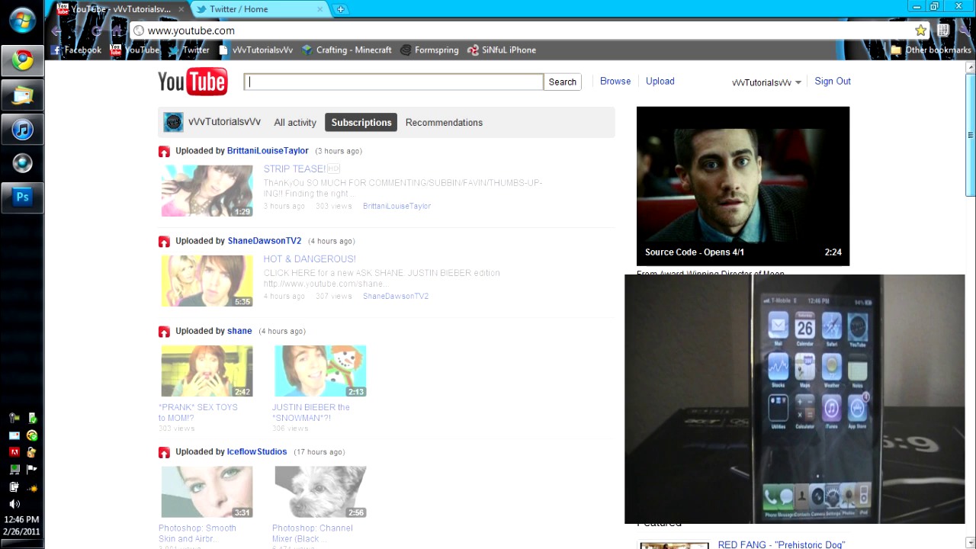